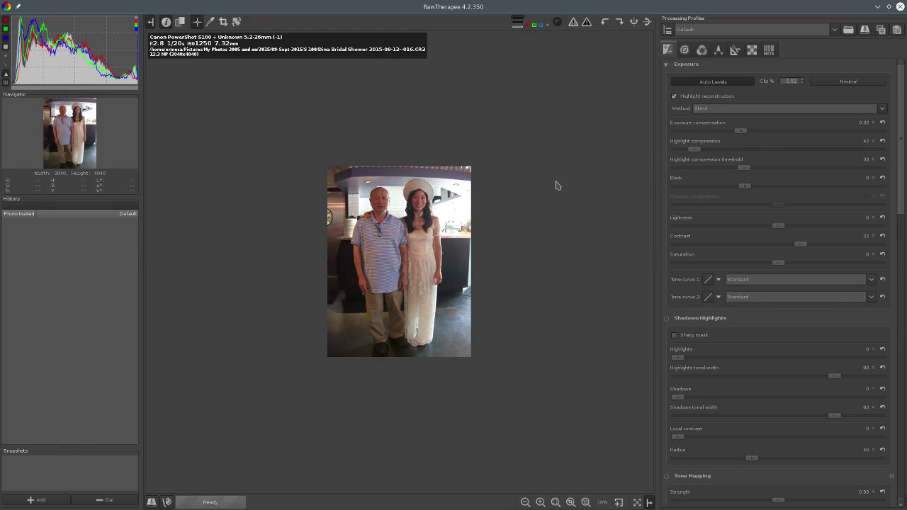
Fit the photo to the view and open two 100% detail windows, on the man's face and his dark shoe
key(f)
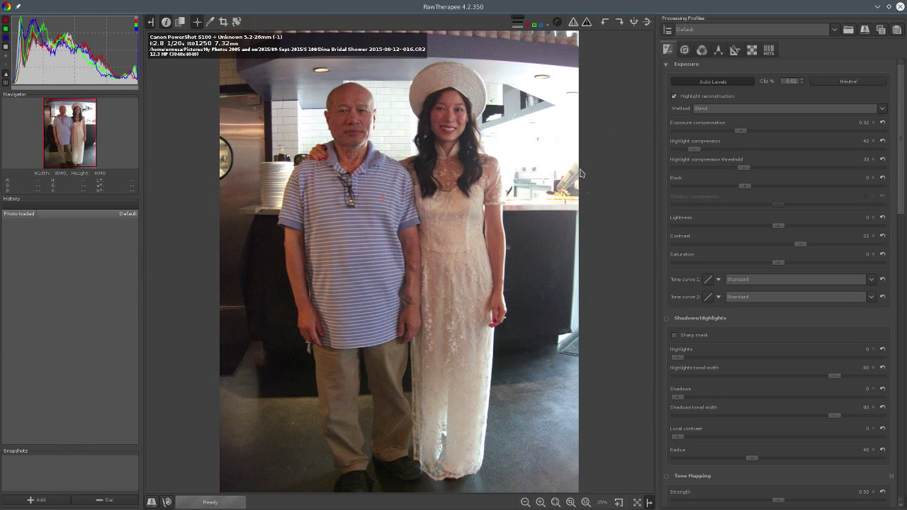
drag(340, 7, 418, 1)
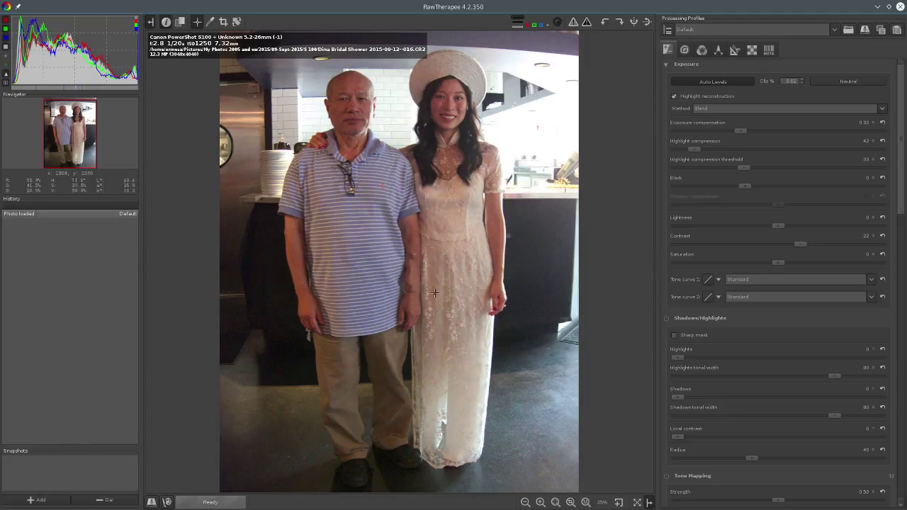
click(619, 503)
mouse_move(607, 91)
mouse_down()
mouse_move(590, 99)
mouse_move(601, 87)
mouse_move(606, 103)
mouse_move(603, 76)
mouse_up()
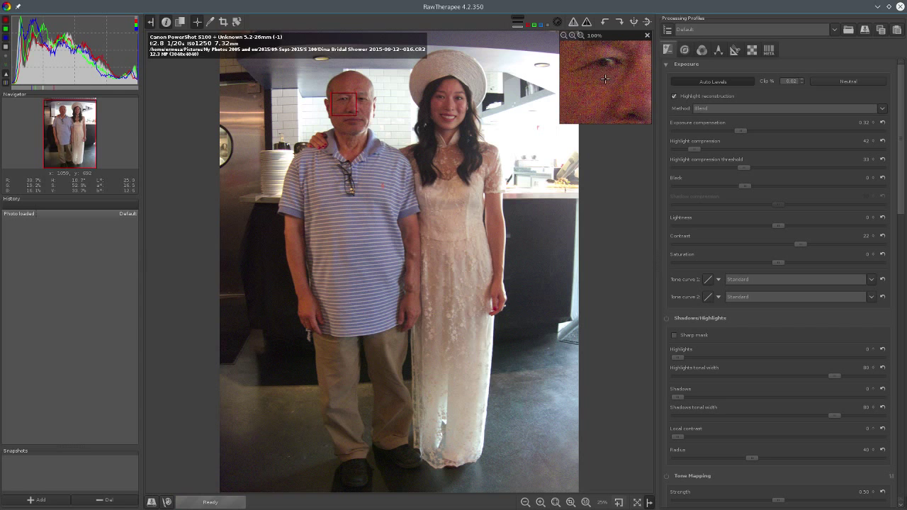
click(618, 503)
mouse_move(602, 207)
mouse_down()
mouse_move(608, 184)
mouse_move(597, 199)
mouse_move(600, 175)
mouse_move(604, 207)
mouse_up()
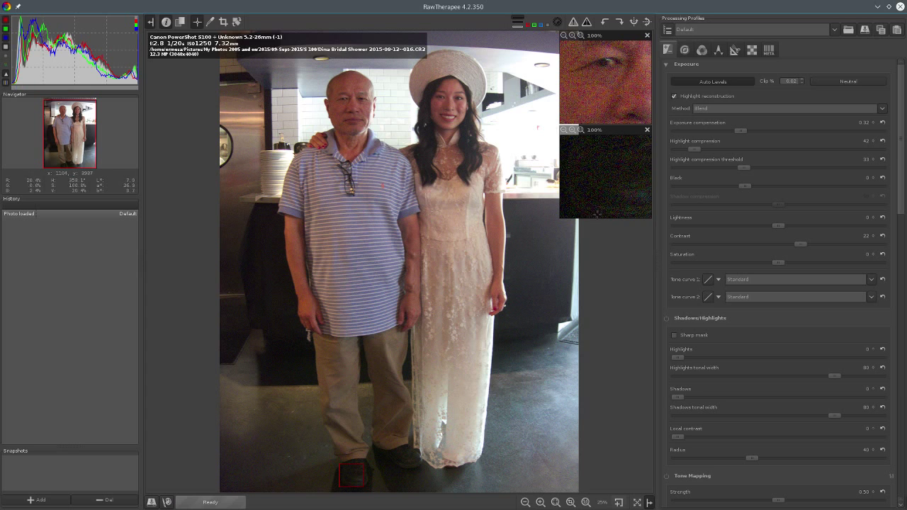
Compare Auto Levels with Neutral exposure several times and settle on the first Neutral state in the history
click(844, 83)
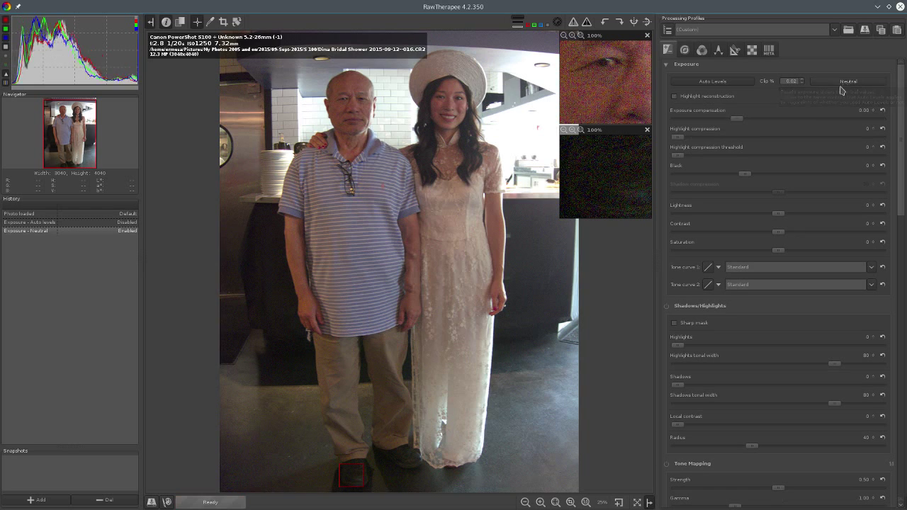
click(725, 83)
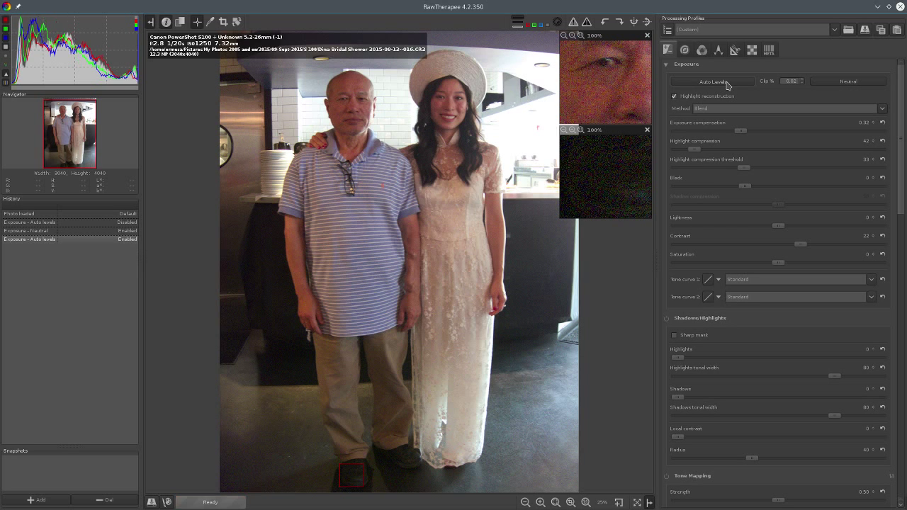
click(851, 83)
click(739, 85)
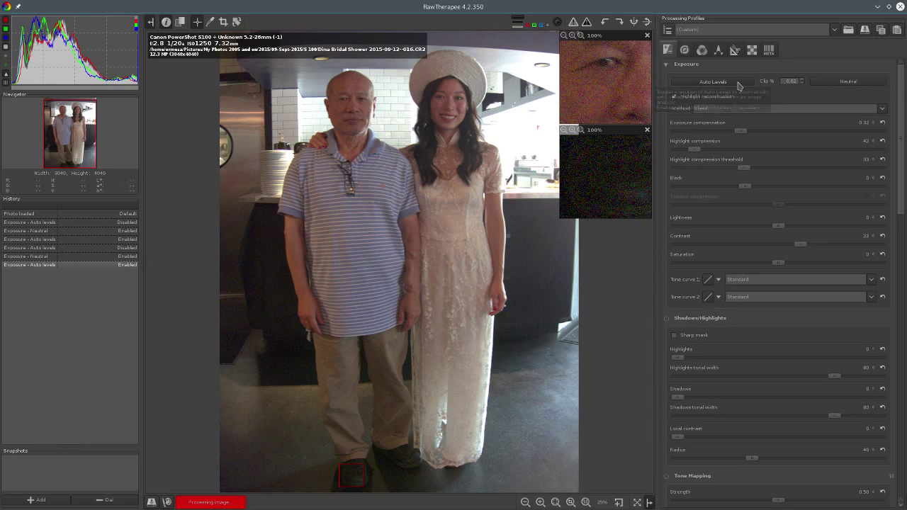
click(856, 85)
click(730, 83)
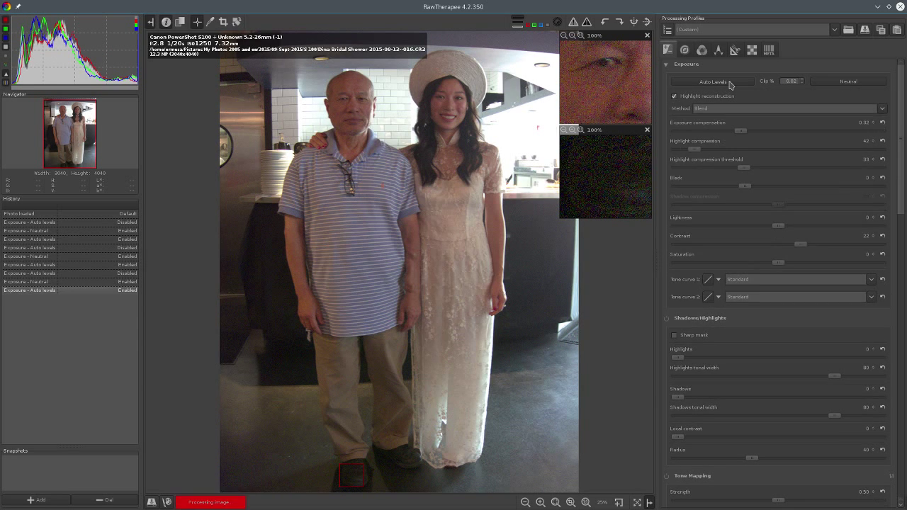
click(838, 82)
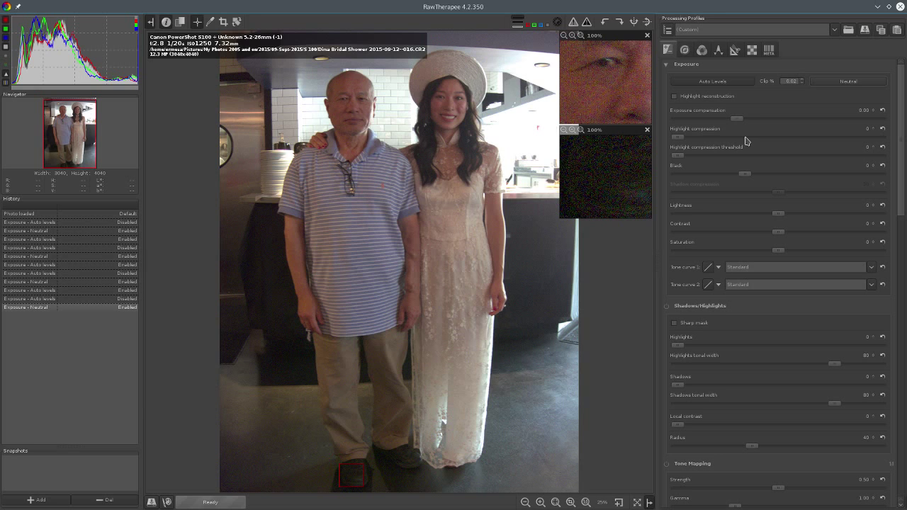
click(58, 231)
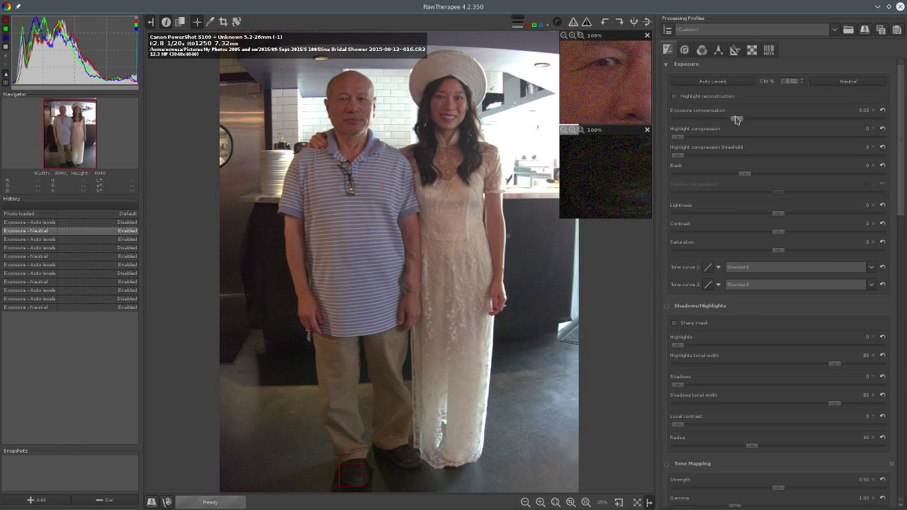
Try exposure compensation -0.38, black 1343 and saturation 19, and return to the Neutral history state
mouse_move(736, 120)
mouse_down()
mouse_move(725, 121)
mouse_move(732, 122)
mouse_up()
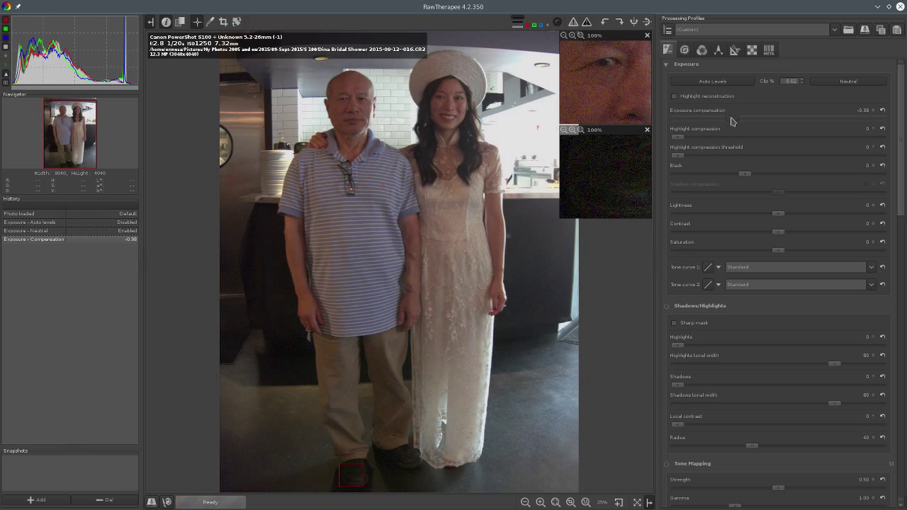
drag(749, 173, 759, 178)
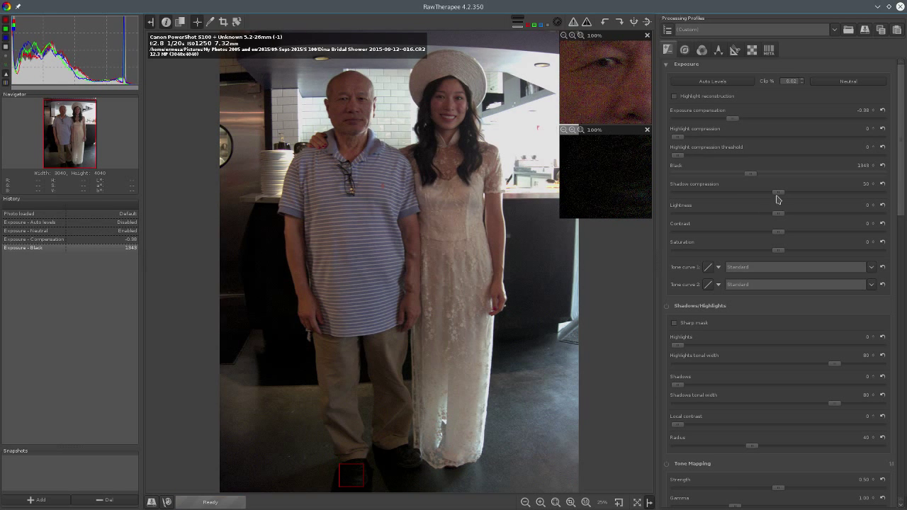
drag(779, 250, 801, 253)
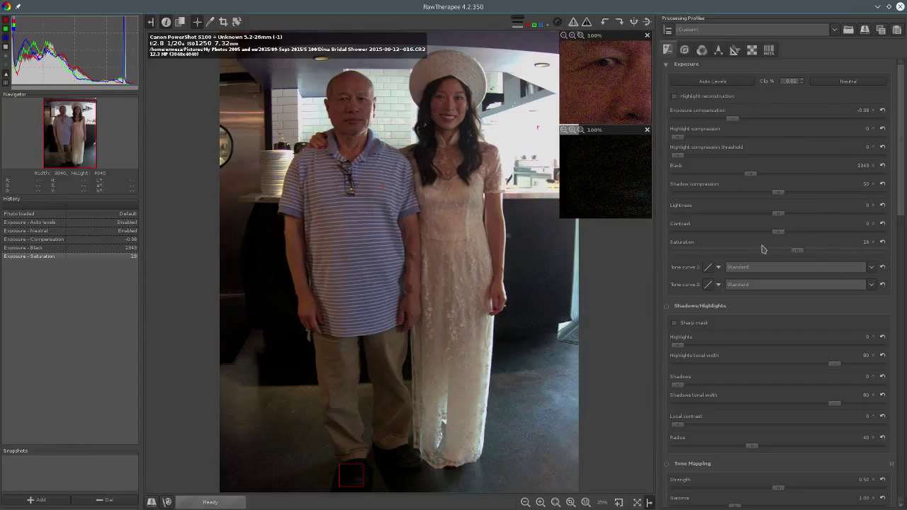
click(35, 231)
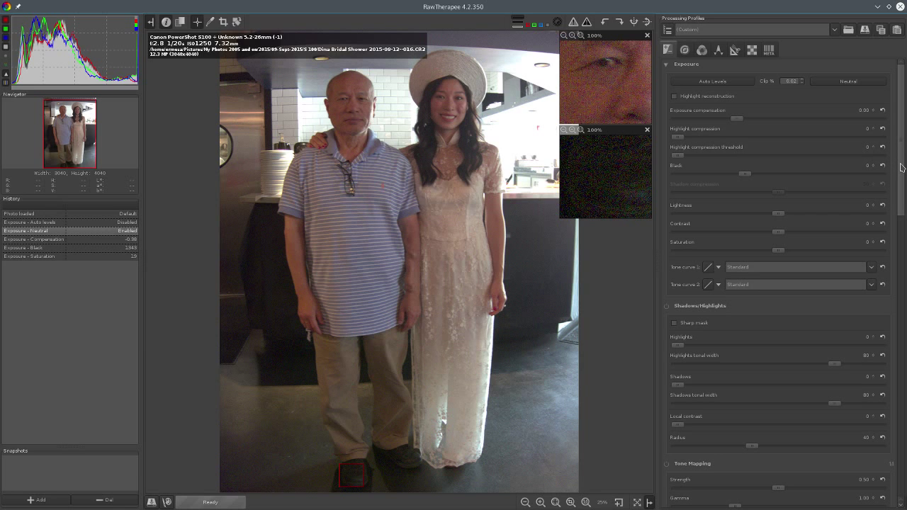
Set the L* curve in the L*a*b* adjustments to Custom
drag(902, 167, 898, 394)
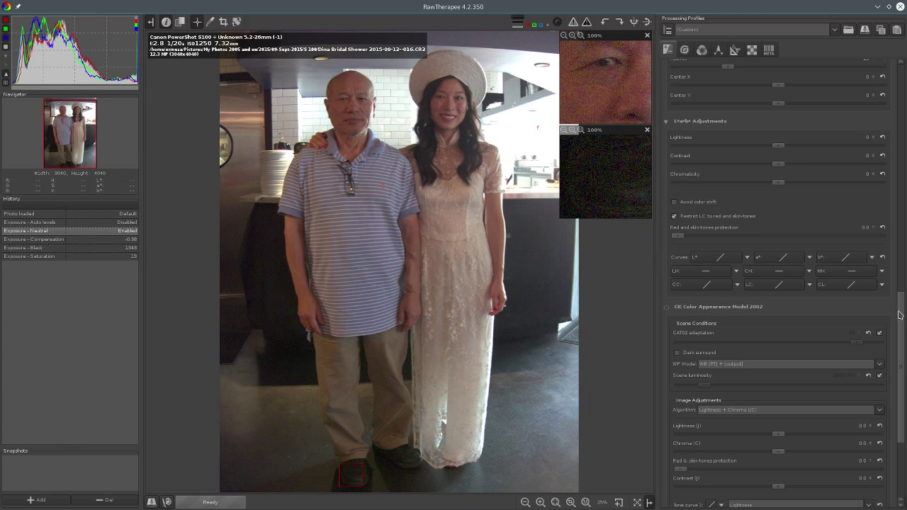
drag(899, 314, 902, 158)
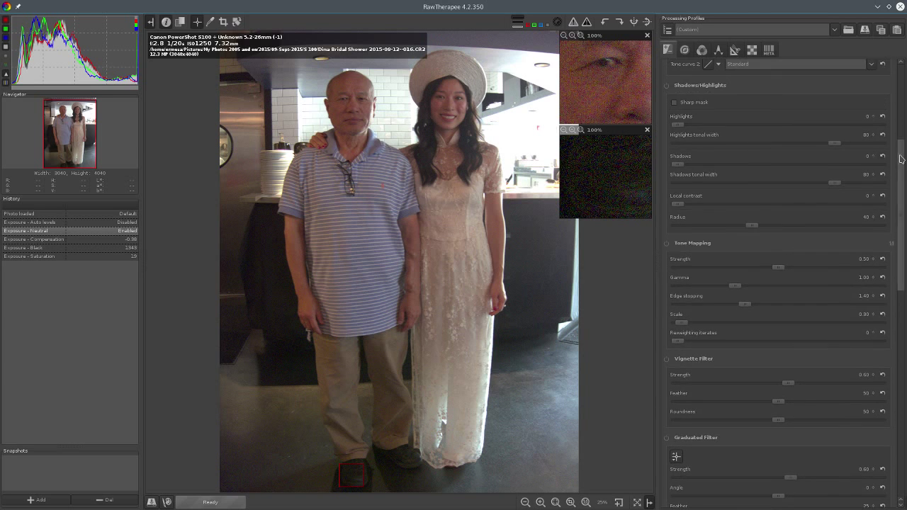
scroll(800, 229, up, 5)
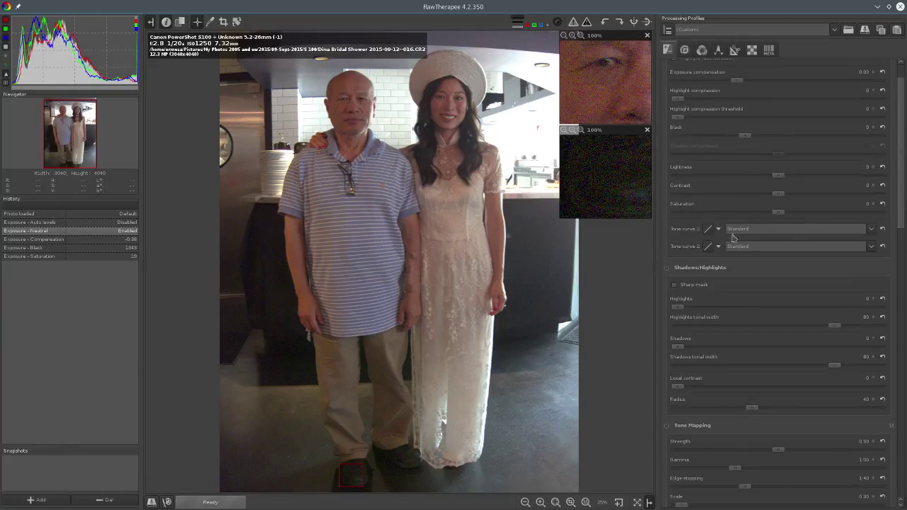
scroll(726, 245, up, 1)
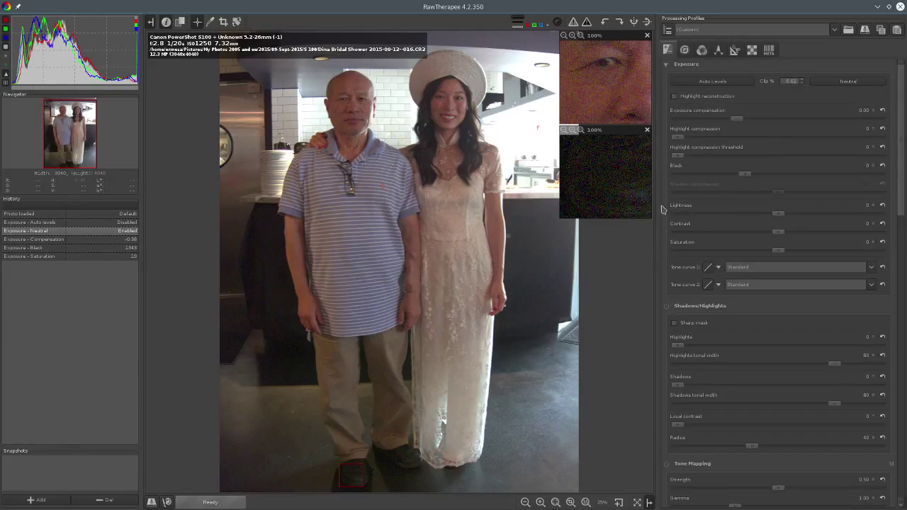
scroll(769, 269, down, 15)
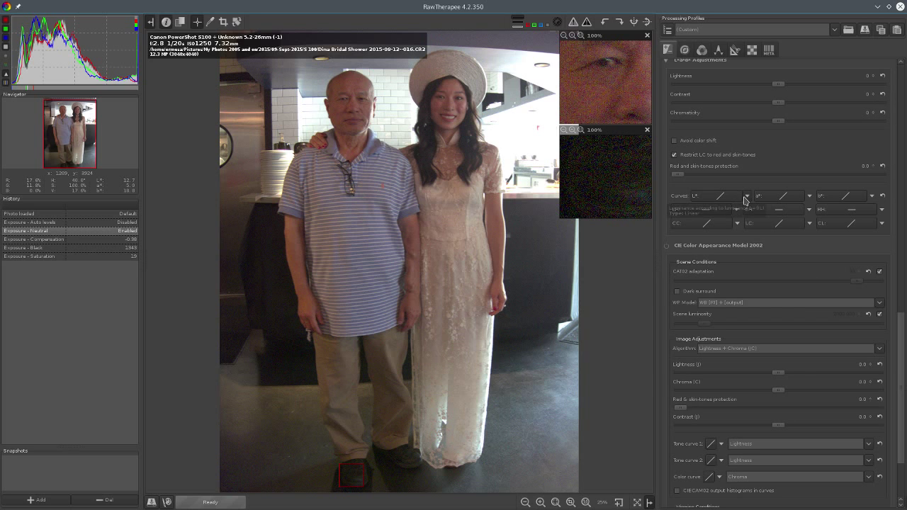
click(746, 196)
click(769, 212)
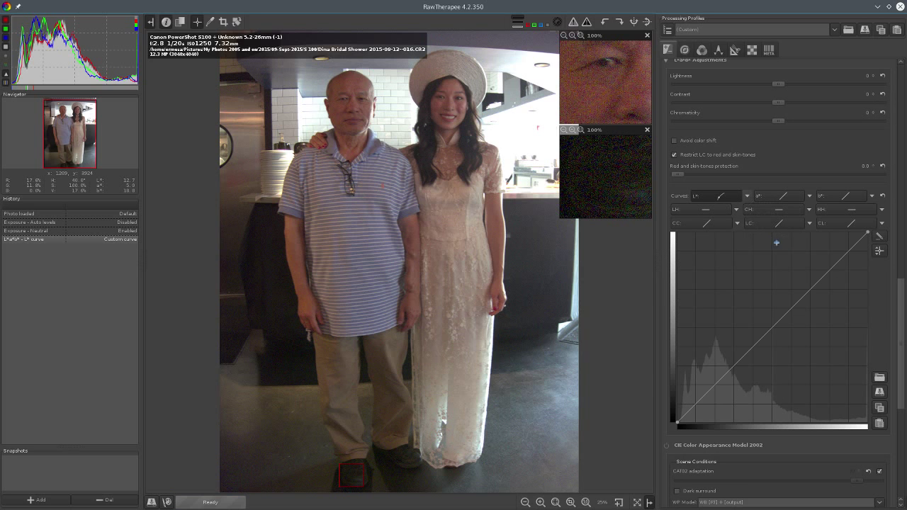
Shape the L* curve with a lowered shadow point, a highlight point and a midtone point slightly below the diagonal
mouse_move(852, 250)
mouse_down()
mouse_move(843, 243)
mouse_move(851, 257)
mouse_up()
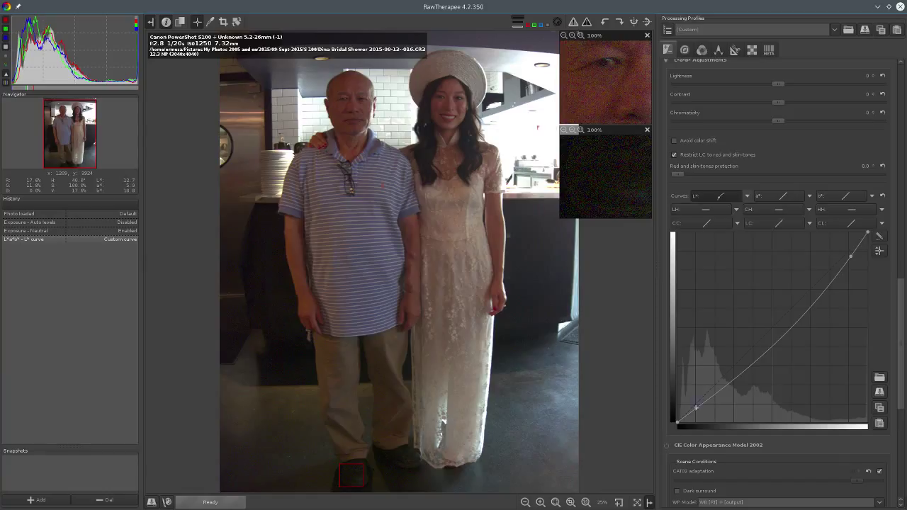
drag(692, 413, 694, 414)
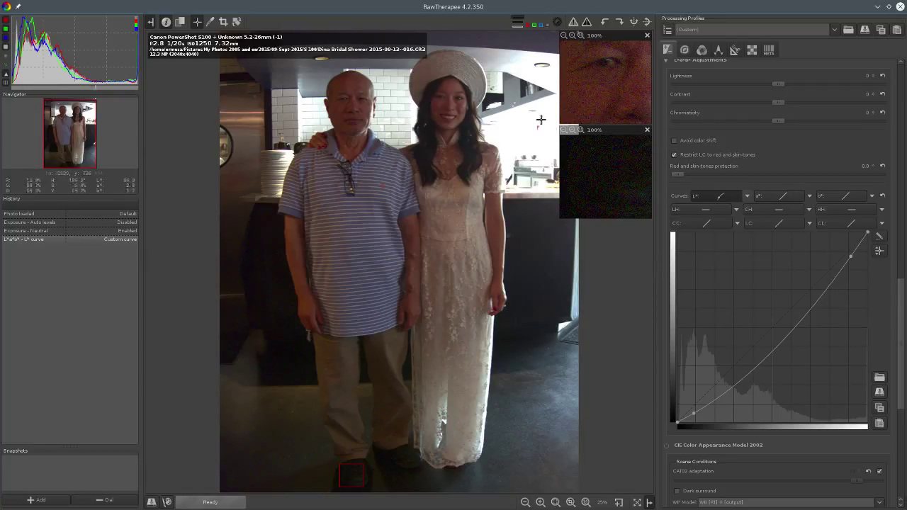
click(853, 257)
drag(788, 332, 784, 327)
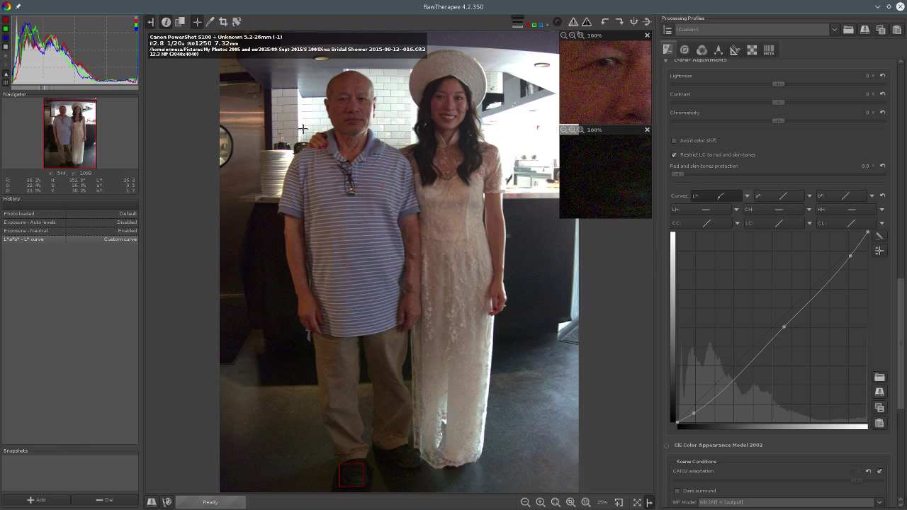
Move the RawTherapee window aside to compare the edit with the digiKam preview, and maximize it again
drag(349, 9, 620, 47)
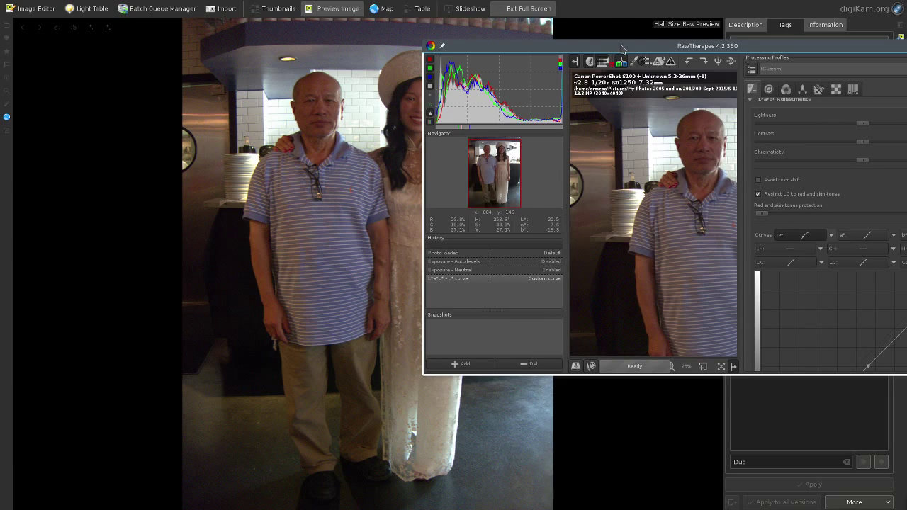
drag(676, 245, 664, 213)
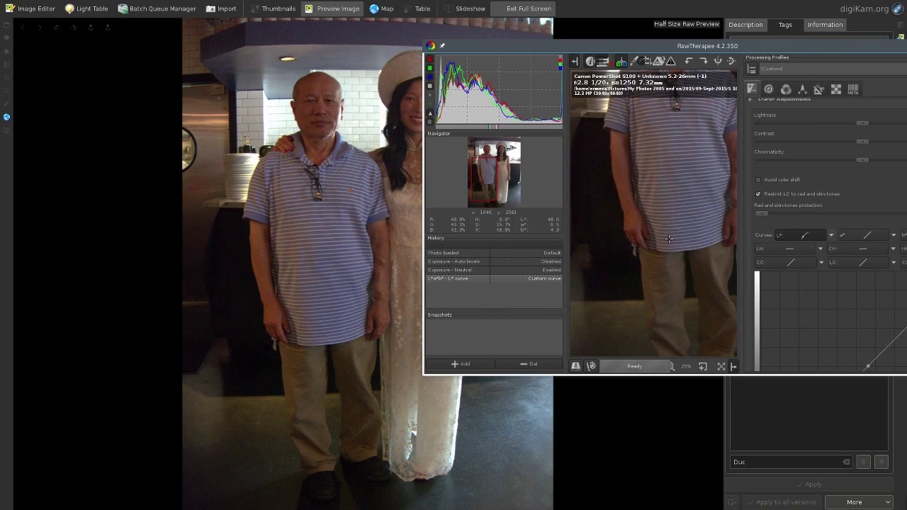
drag(615, 46, 589, 1)
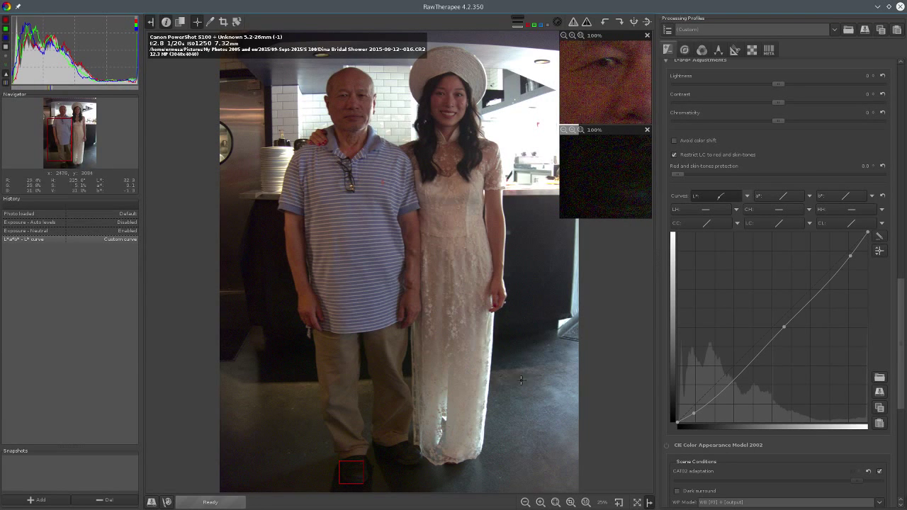
Set exposure Tone curve 1 to Custom with the Saturation and Value Blending mode
drag(902, 367, 891, 297)
scroll(892, 298, down, 5)
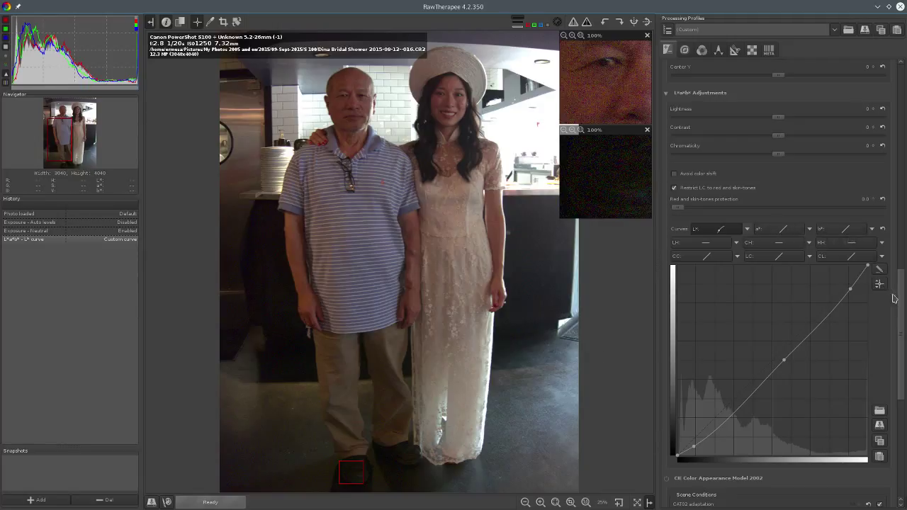
drag(900, 304, 888, 99)
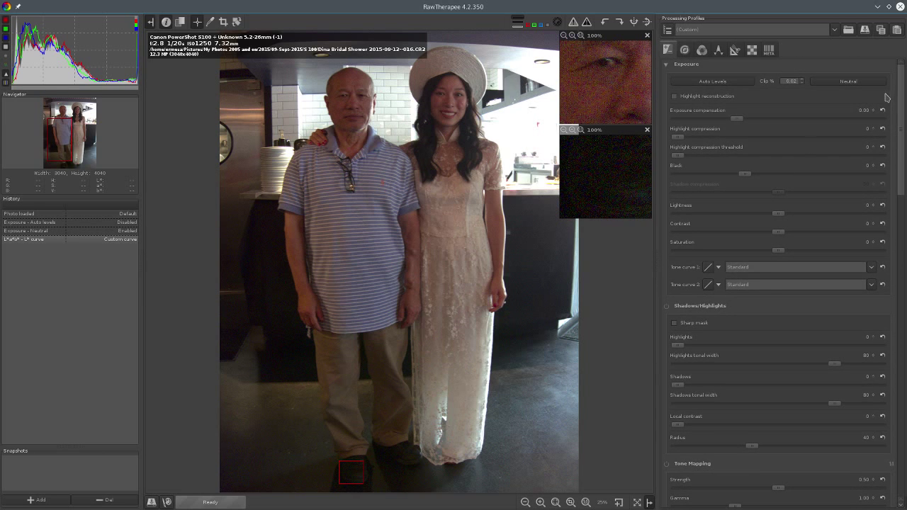
click(720, 267)
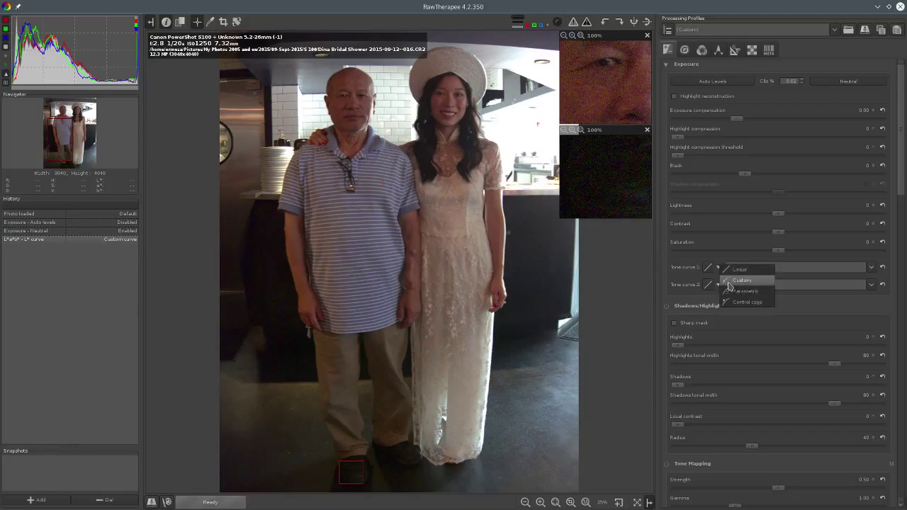
click(730, 285)
click(871, 269)
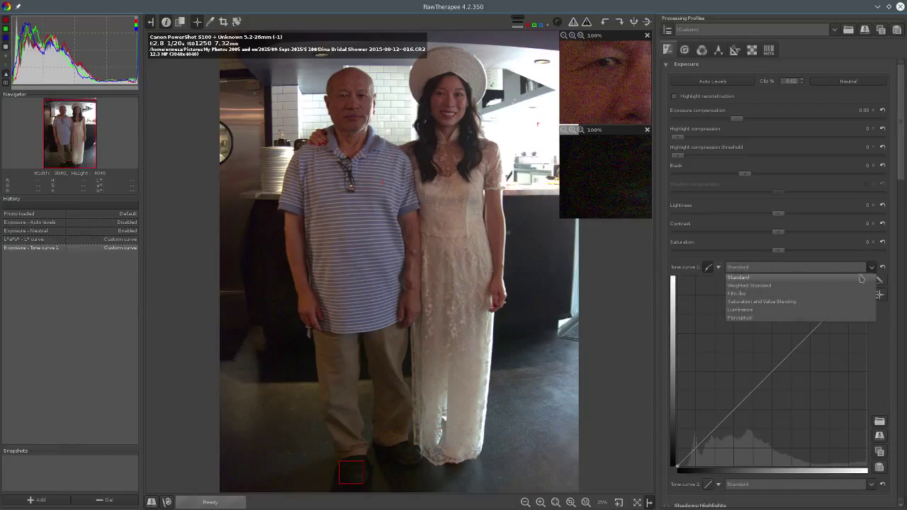
click(821, 303)
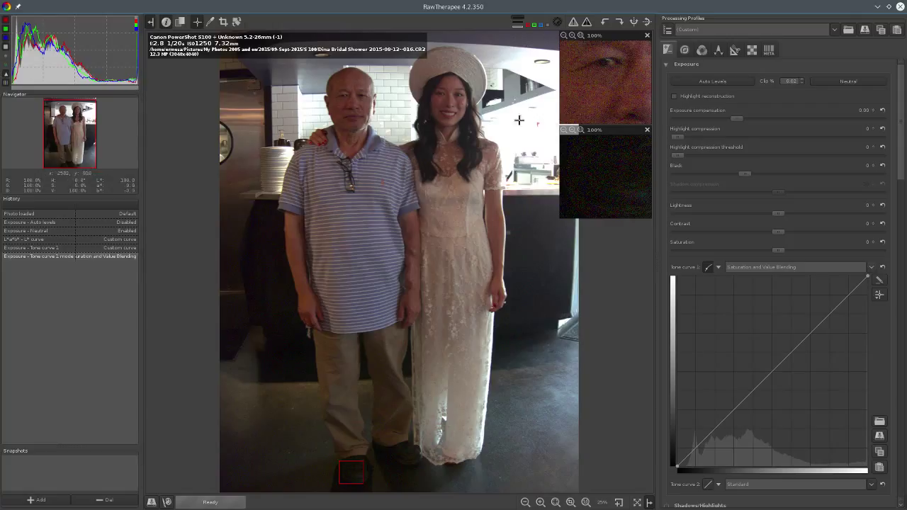
Toggle both clipping indicators on and off to check the photo for clipped shadows and highlights
click(574, 23)
click(575, 23)
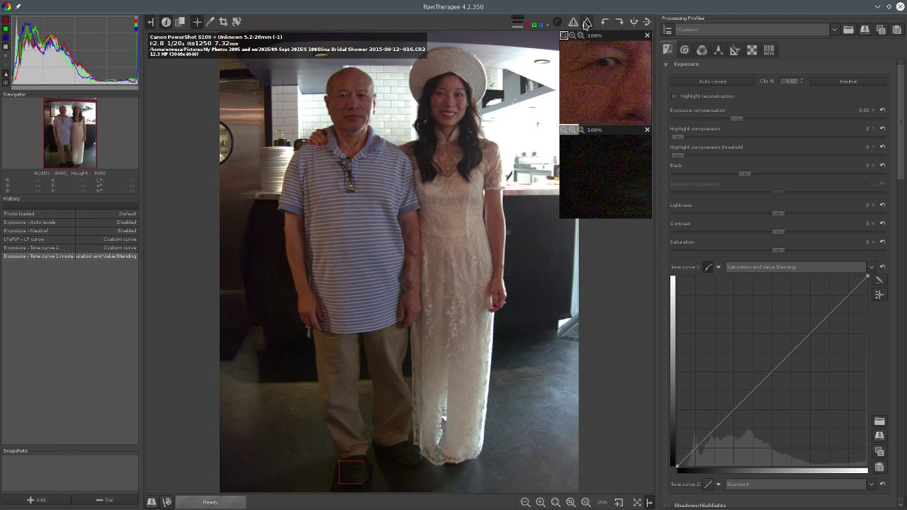
click(587, 23)
click(587, 23)
click(587, 23)
click(587, 22)
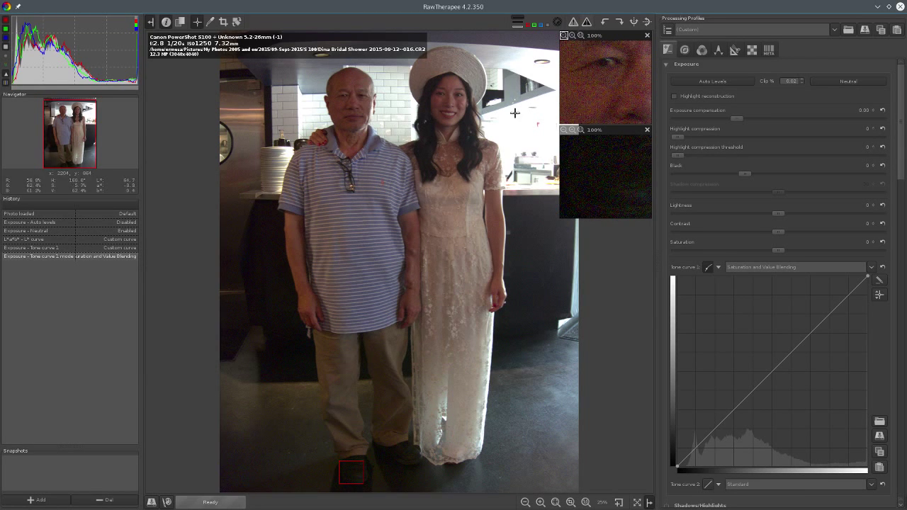
Shape exposure Tone curve 1 with a highlight point slightly above the diagonal, a low shadow point and a midtone point slightly below the diagonal
scroll(789, 358, down, 1)
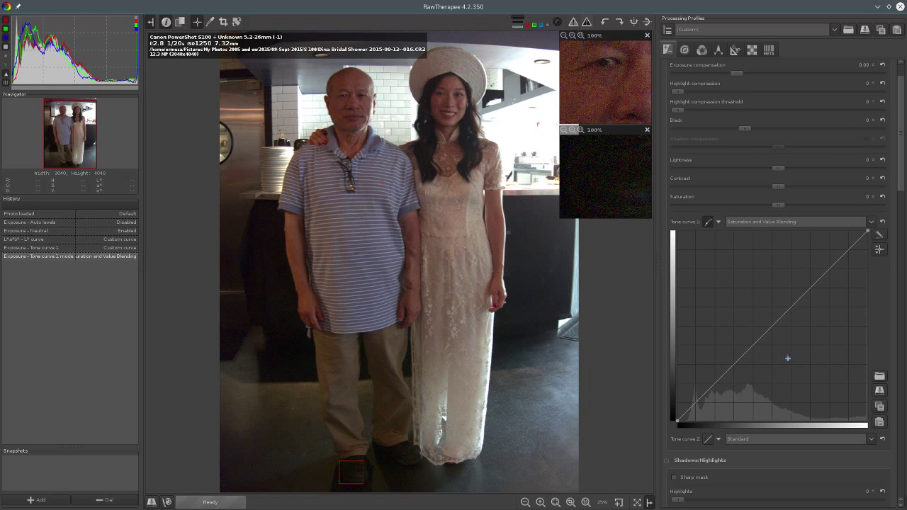
click(852, 244)
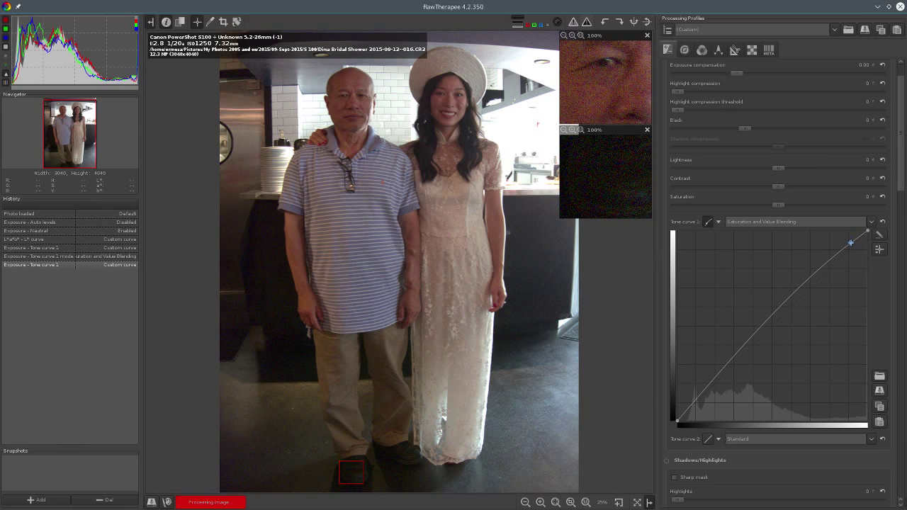
drag(682, 411, 688, 414)
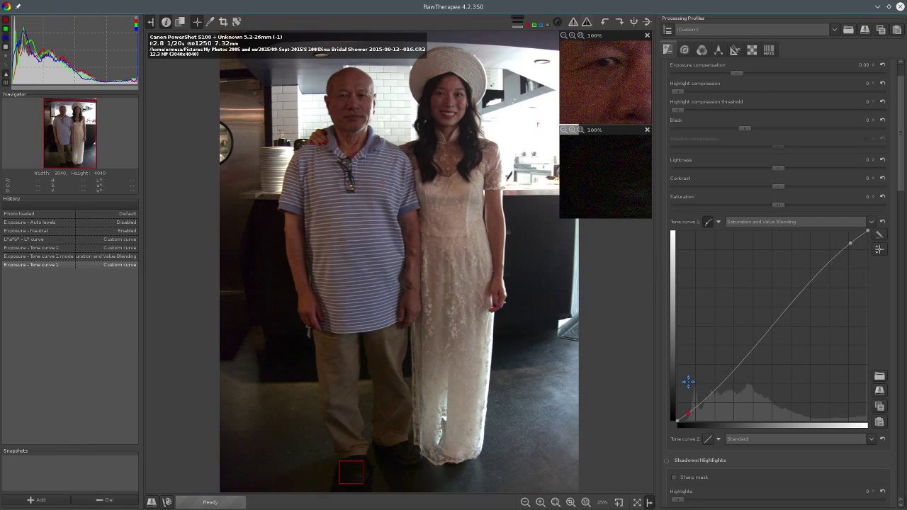
drag(772, 326, 775, 328)
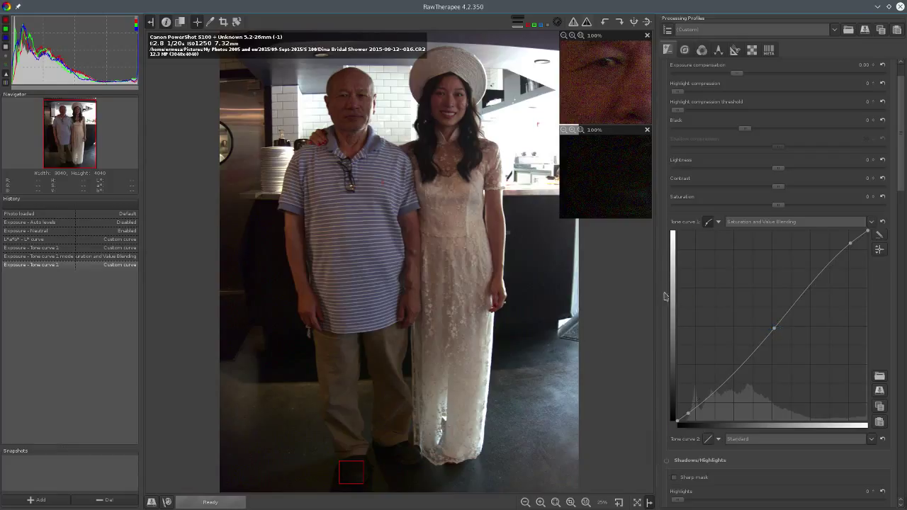
Set exposure Tone curve 2 to Custom with the Film-like mode
scroll(851, 333, down, 1)
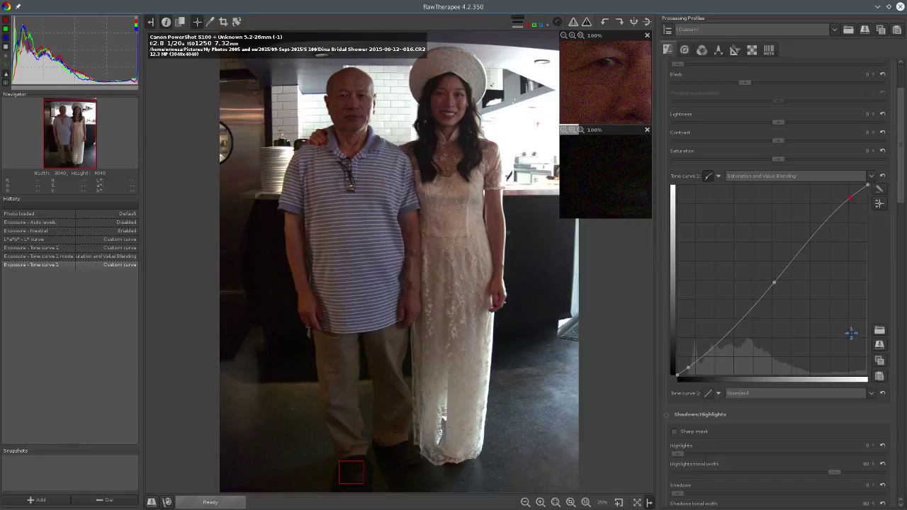
click(718, 394)
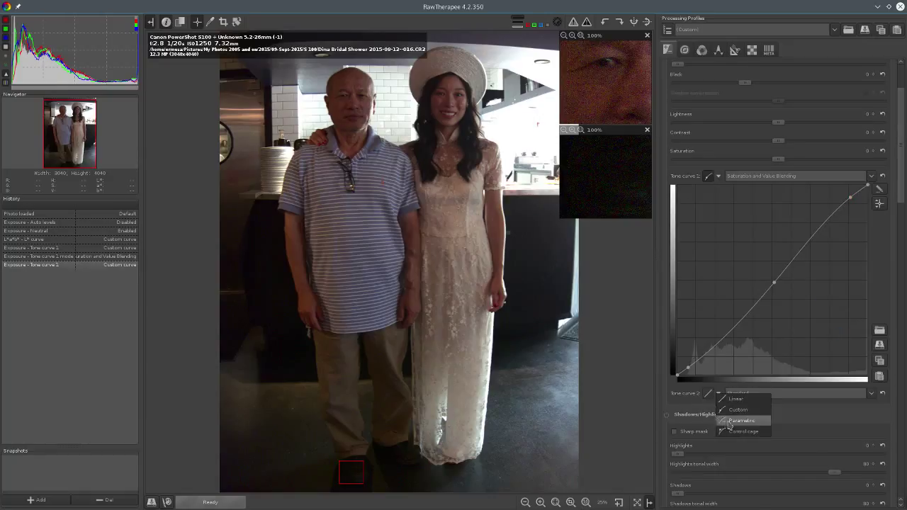
click(735, 411)
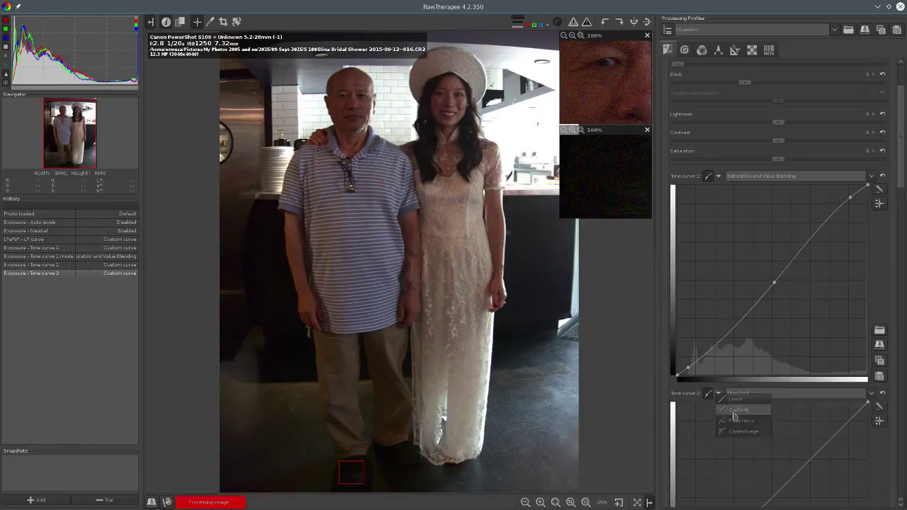
click(870, 394)
click(797, 420)
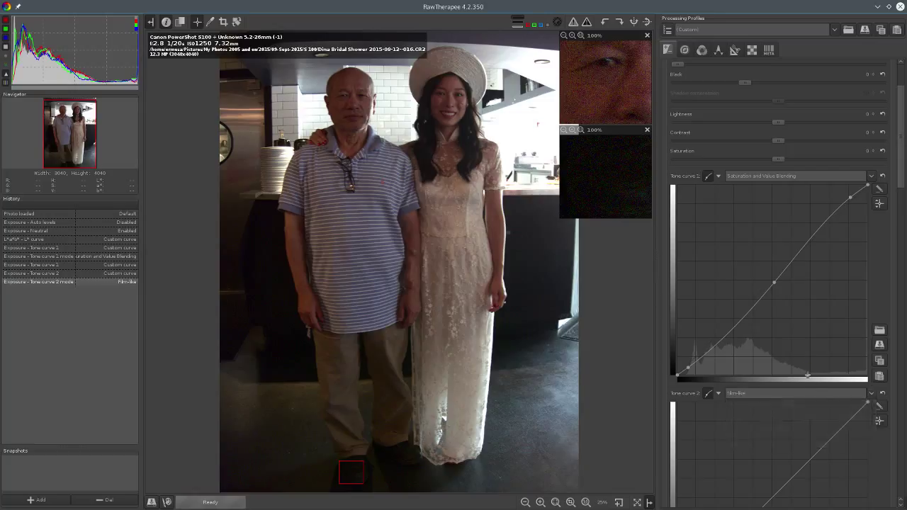
Try a slightly lowered highlight point on Tone curve 2, and revert to the Film-like mode history state
scroll(819, 351, down, 2)
scroll(821, 348, down, 2)
drag(850, 234, 851, 238)
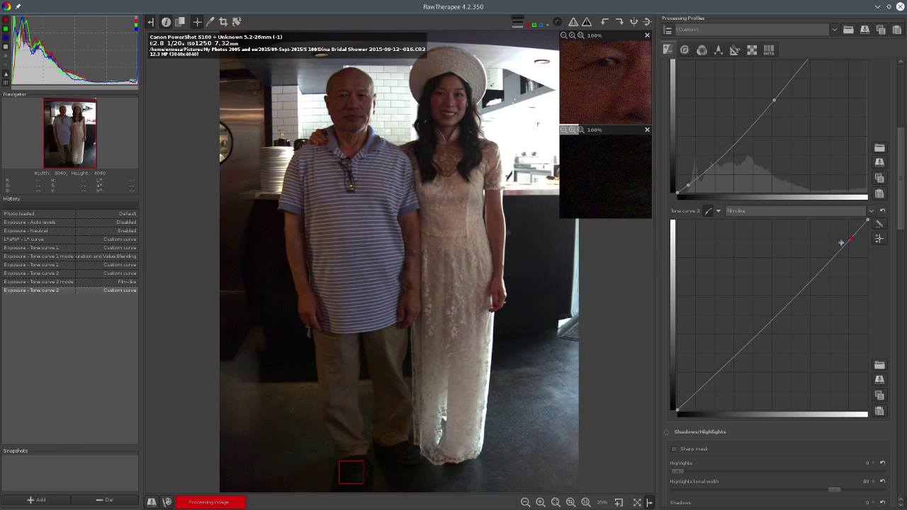
click(71, 282)
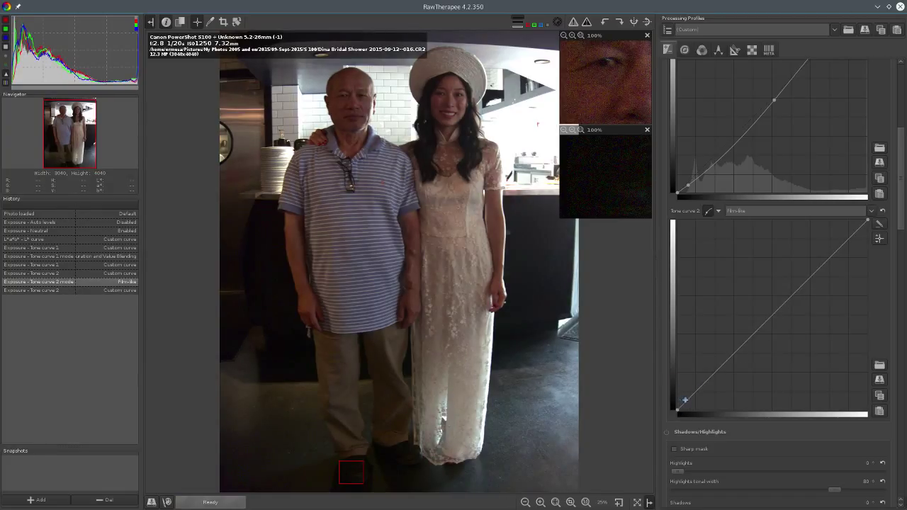
Try placing a shadow point near the dark end of Tone curve 2, reverting each attempt through the history
drag(687, 401, 683, 398)
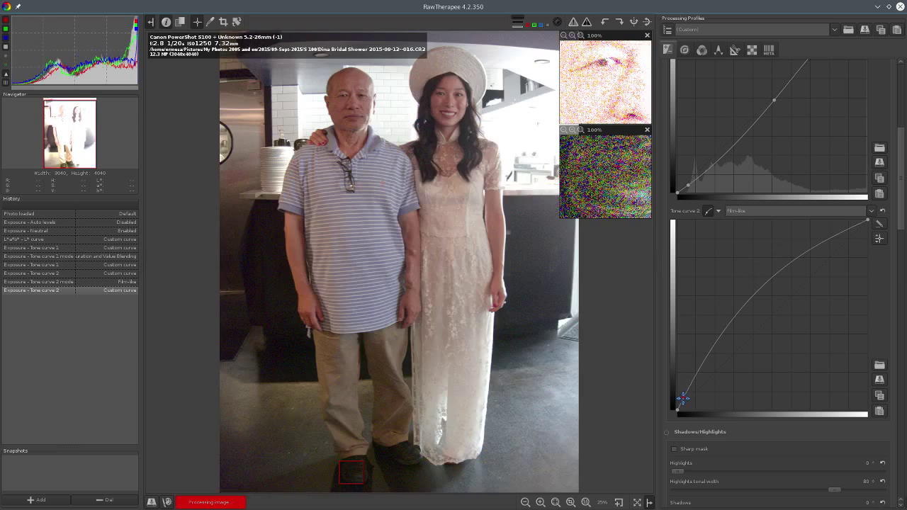
click(66, 282)
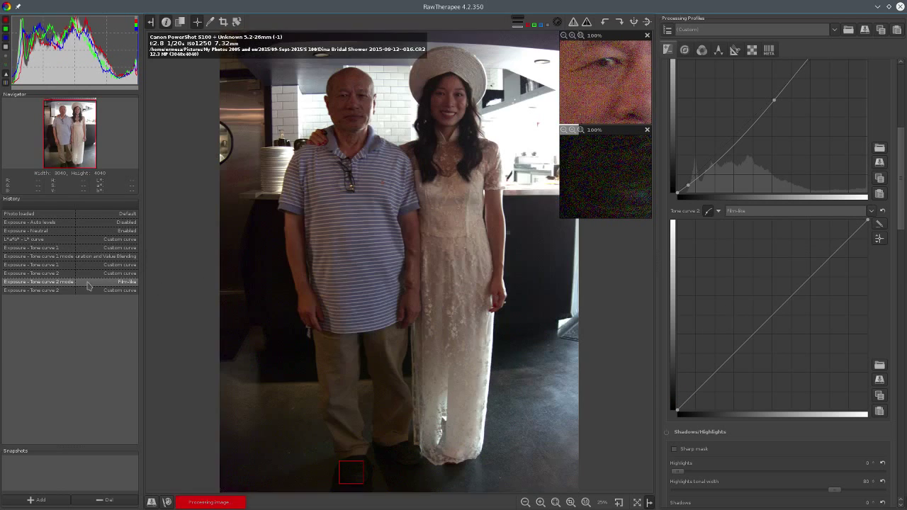
click(688, 402)
drag(687, 402, 684, 401)
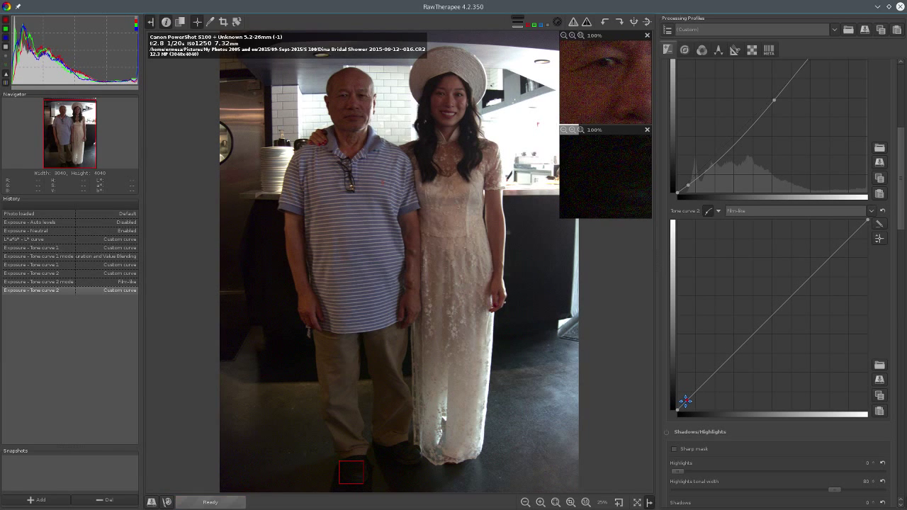
click(90, 283)
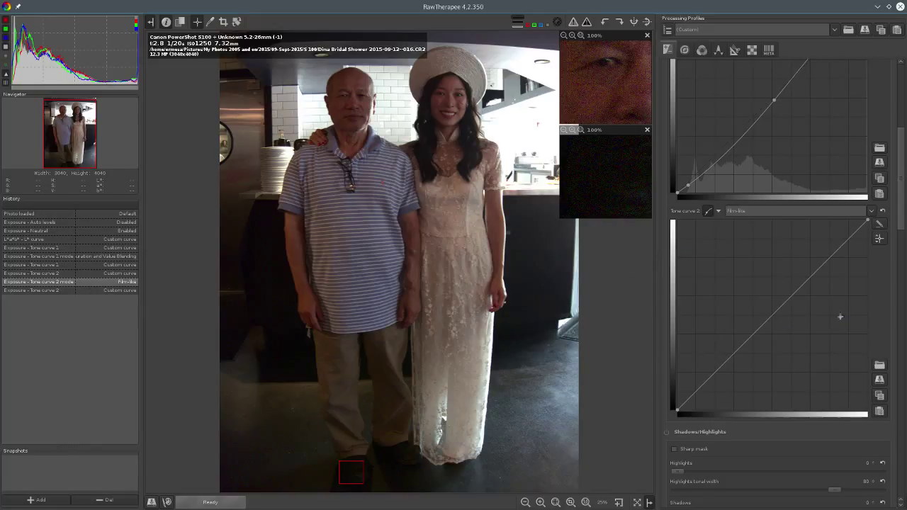
Set exposure Tone curve 2 back to Linear
scroll(826, 266, up, 1)
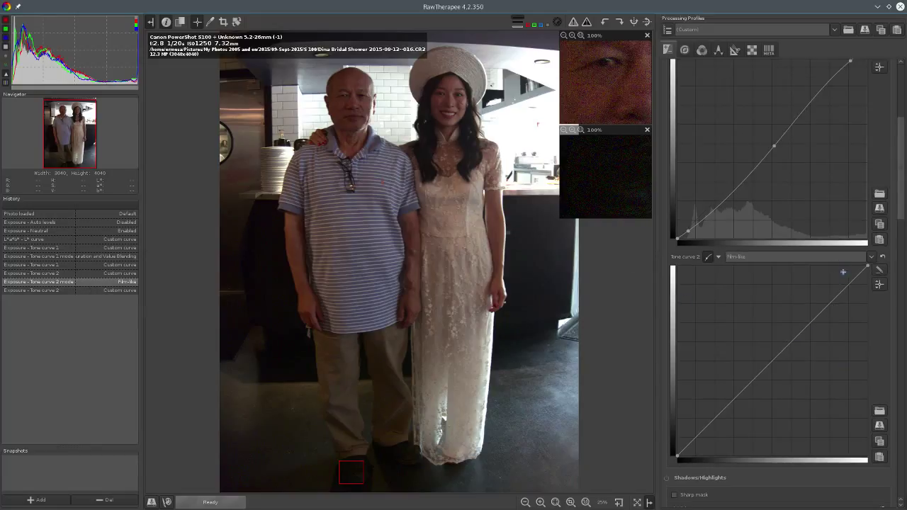
click(718, 257)
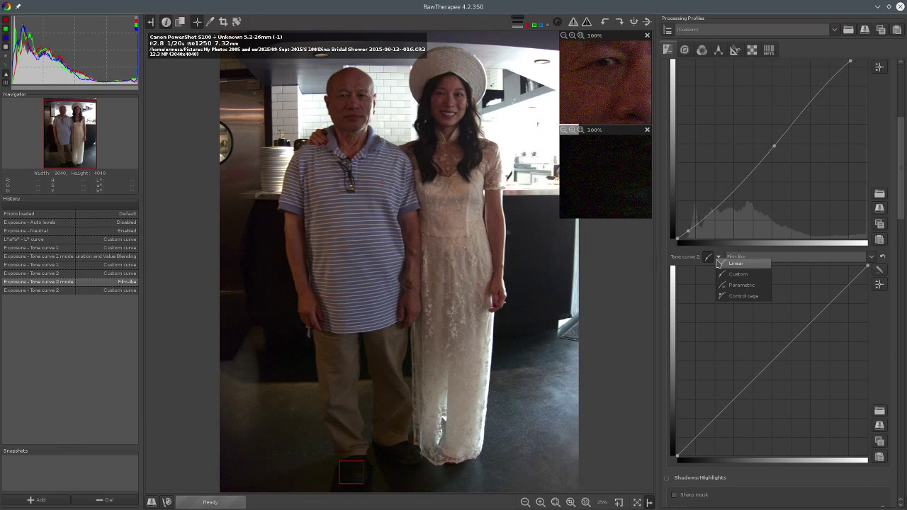
click(722, 265)
Set the exposure Black level to 1343
drag(900, 213, 900, 153)
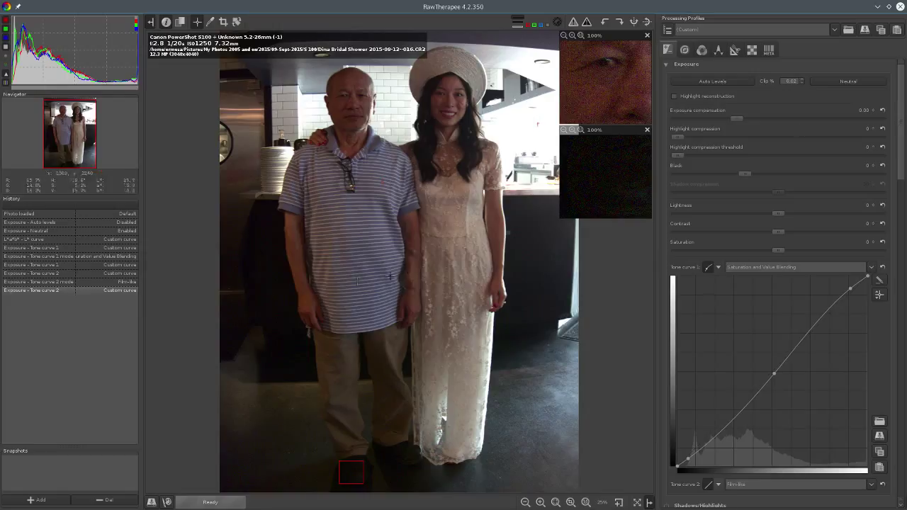
click(746, 176)
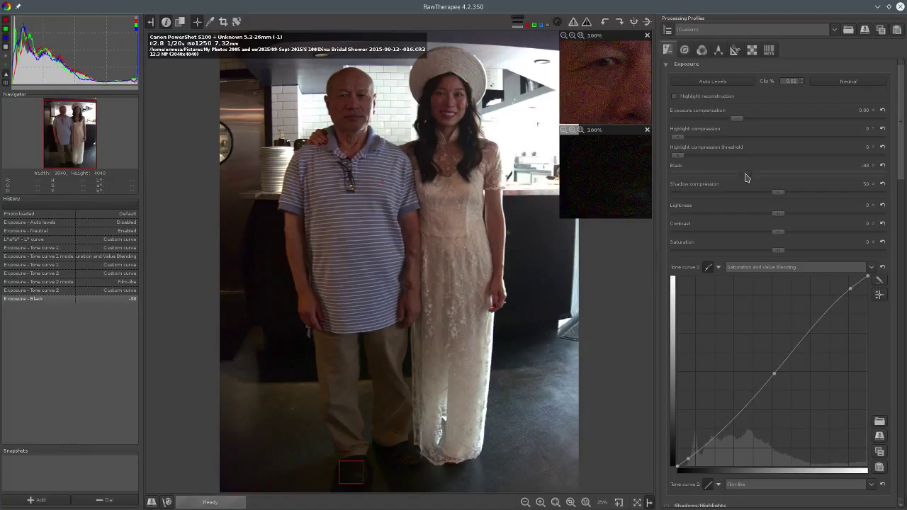
click(745, 177)
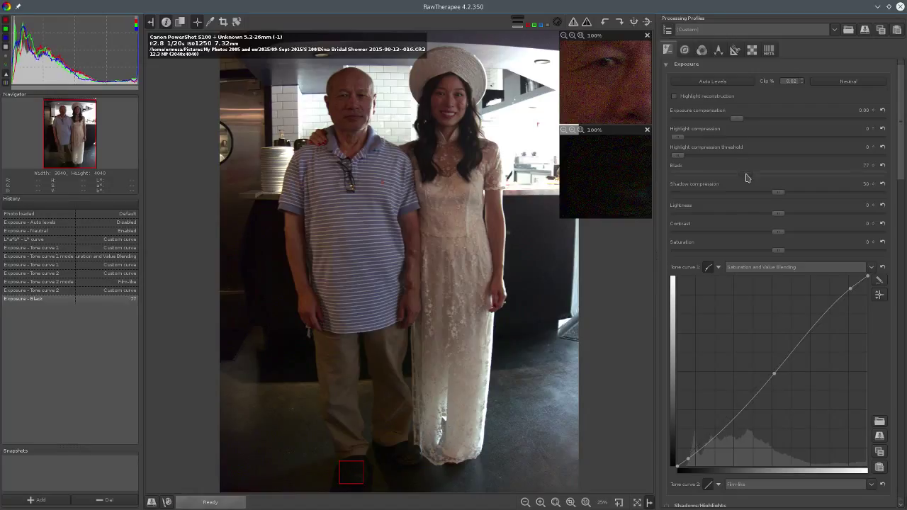
drag(745, 177, 747, 177)
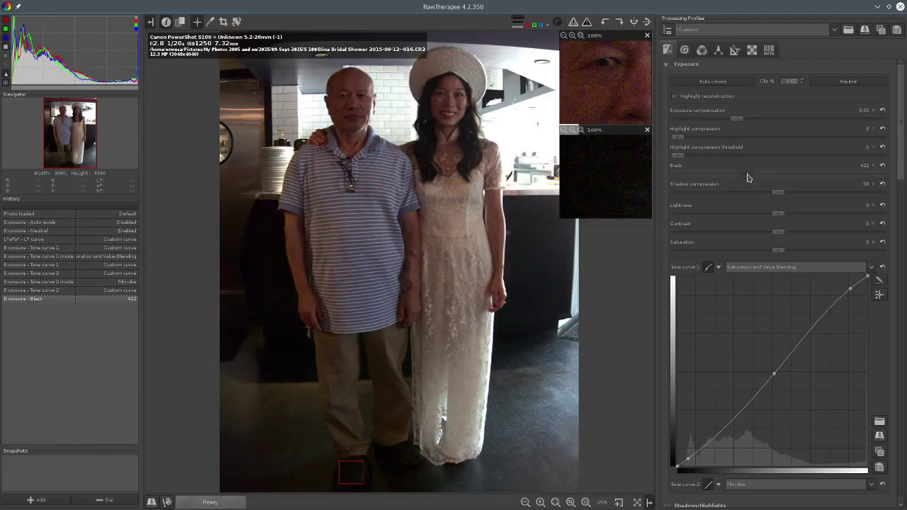
click(748, 177)
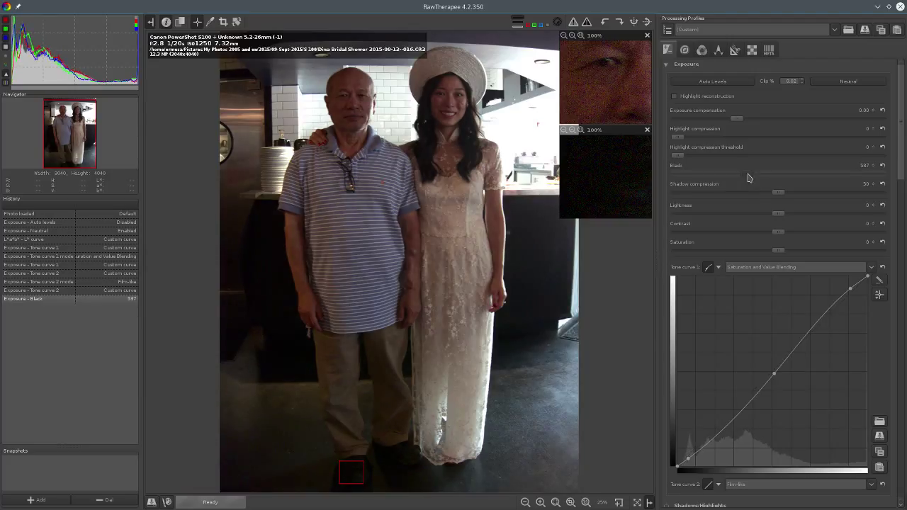
drag(748, 178, 753, 179)
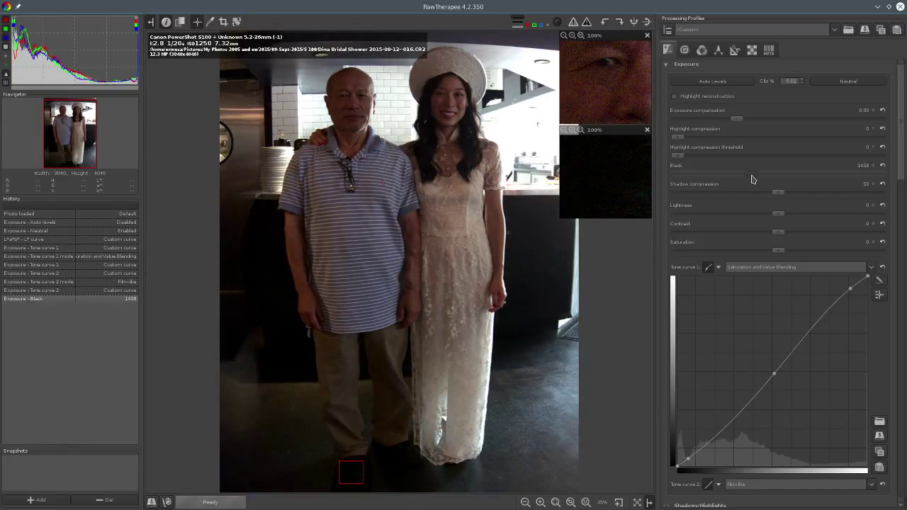
scroll(752, 179, down, 2)
Open a third detail window on the woman's dark hair and compare the history states with and without the Black adjustment
click(618, 502)
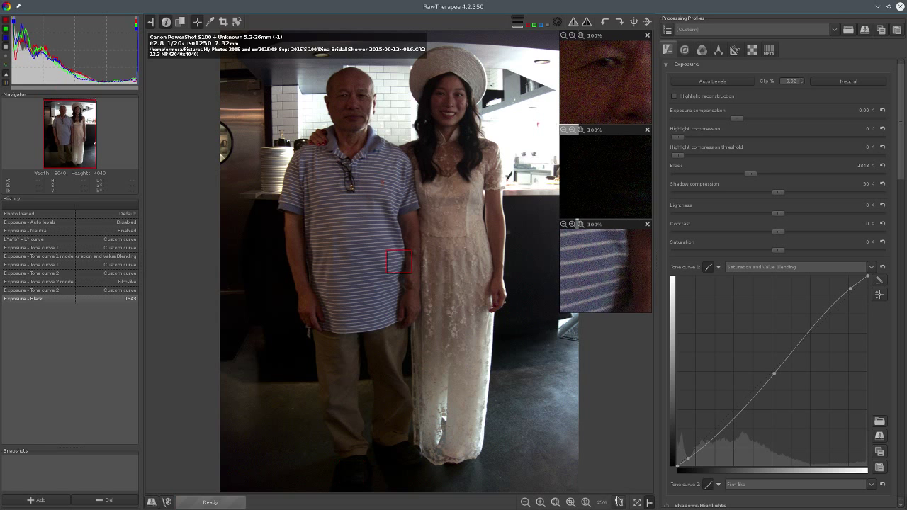
mouse_move(605, 277)
mouse_down()
mouse_move(603, 228)
mouse_move(567, 290)
mouse_move(604, 223)
mouse_move(603, 252)
mouse_move(577, 266)
mouse_move(607, 263)
mouse_move(615, 285)
mouse_up()
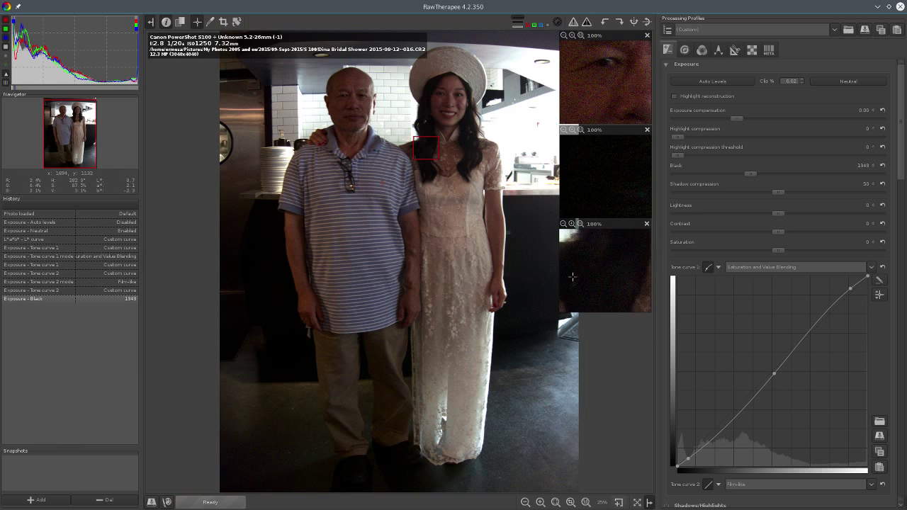
click(69, 291)
click(70, 299)
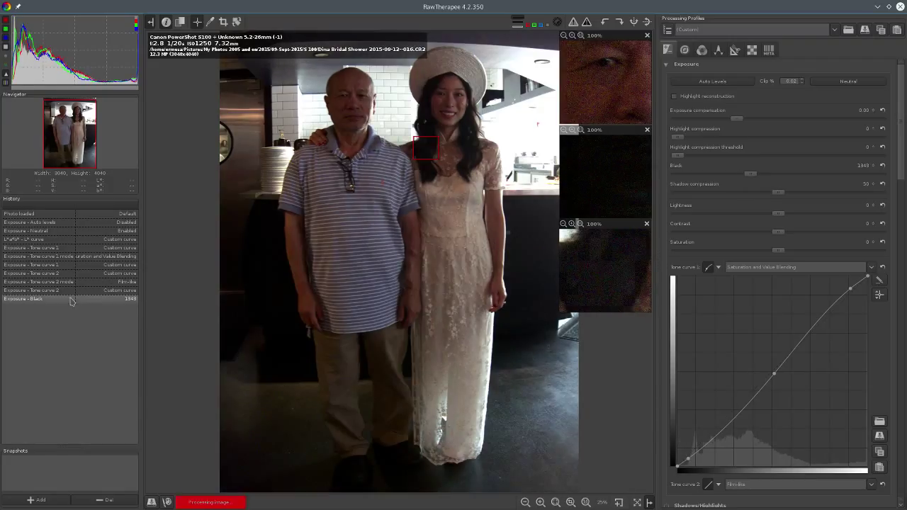
click(92, 283)
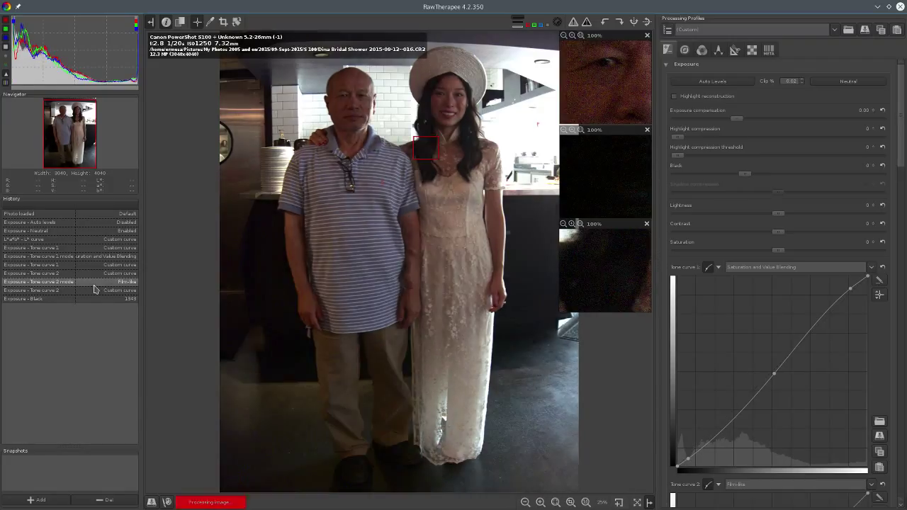
click(93, 299)
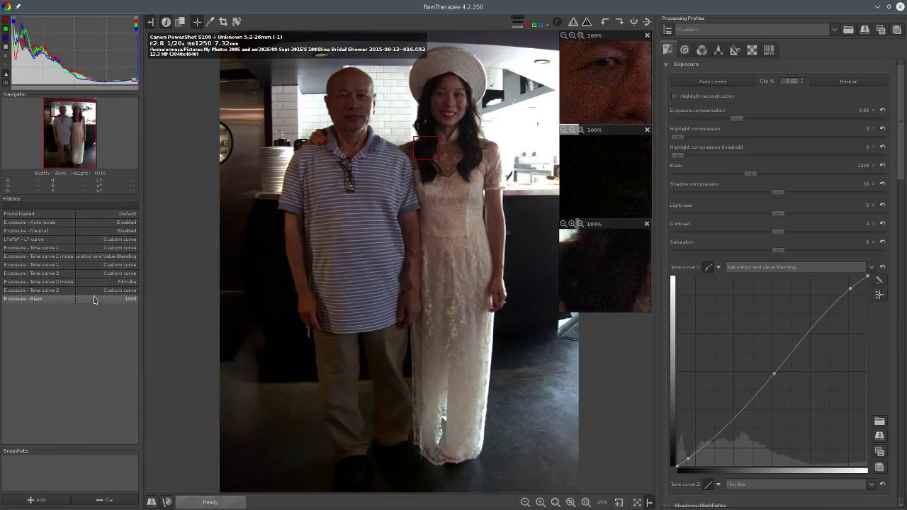
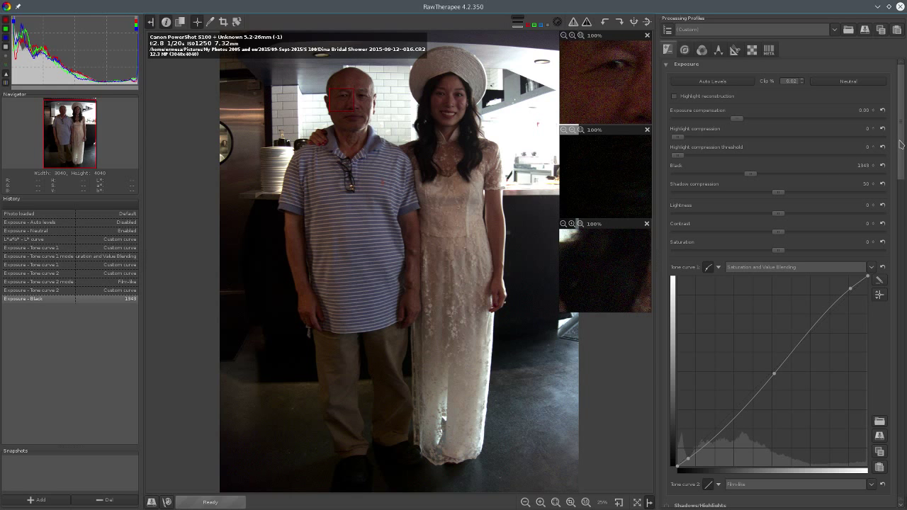
Try adding a raised point near the highlight end of the L* curve, and revert to the Black adjustment in the history
scroll(851, 241, down, 15)
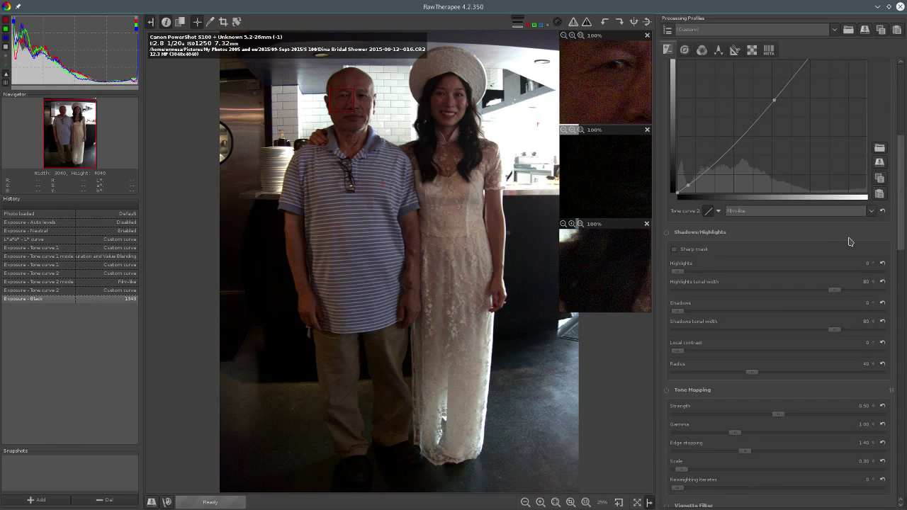
scroll(851, 242, down, 5)
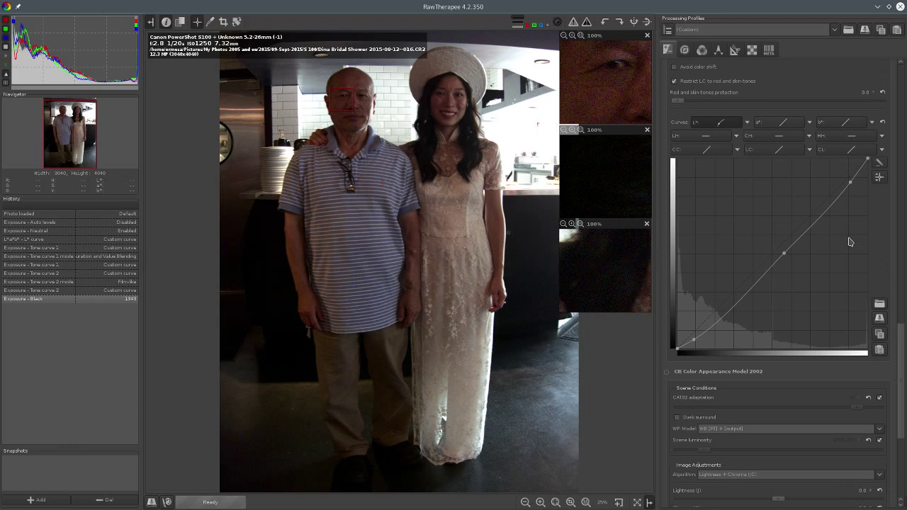
click(862, 170)
drag(861, 170, 856, 164)
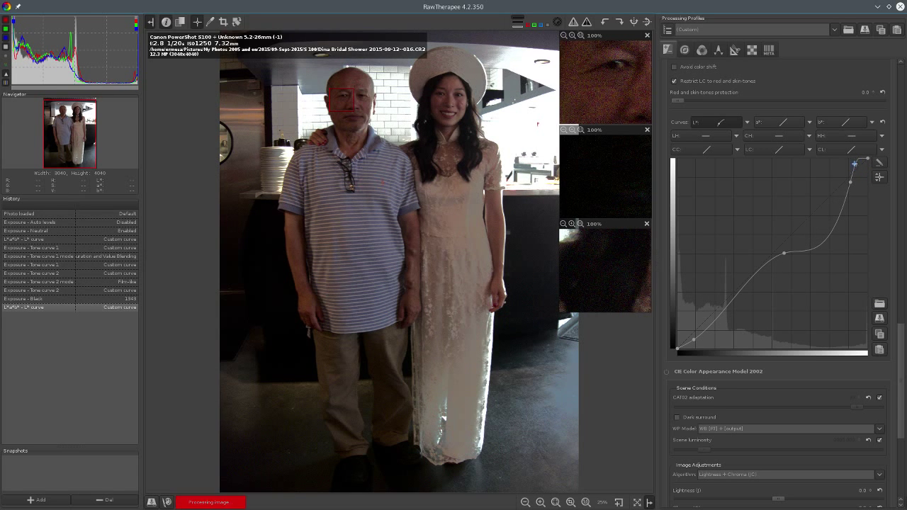
click(81, 290)
click(78, 299)
Try raising the highlight point of exposure Tone curve 1, and revert to the Black adjustment in the history
scroll(791, 246, up, 4)
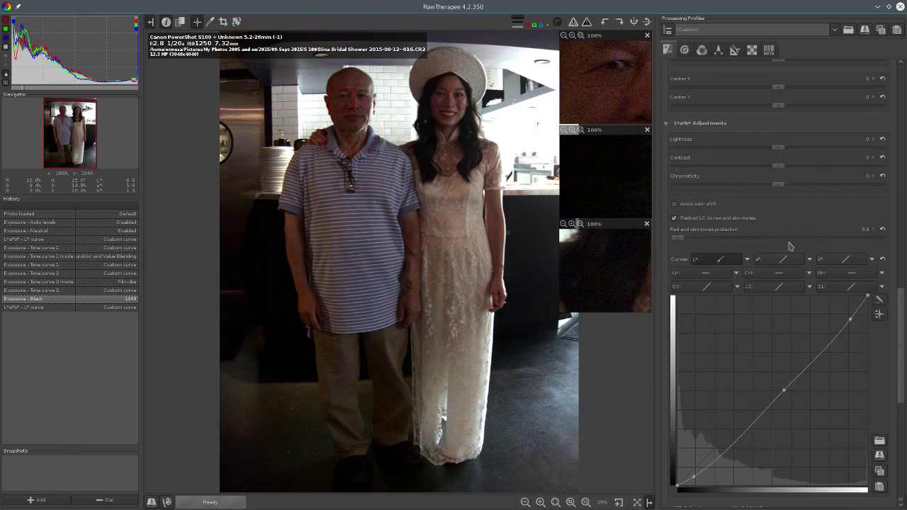
scroll(791, 246, up, 8)
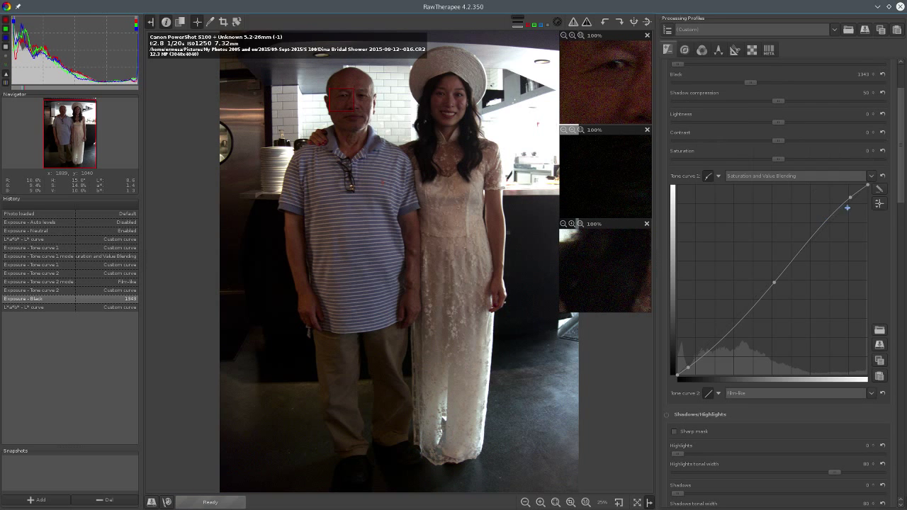
drag(851, 201, 845, 193)
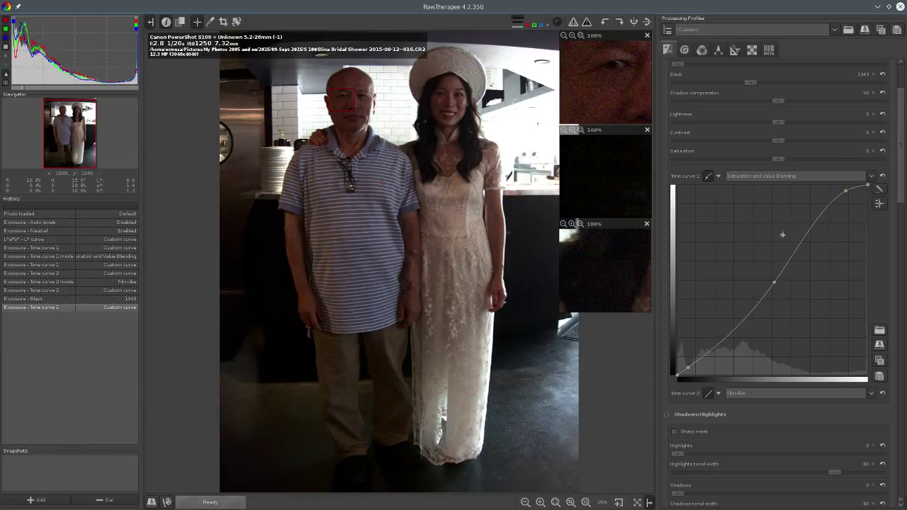
click(34, 298)
scroll(886, 336, up, 3)
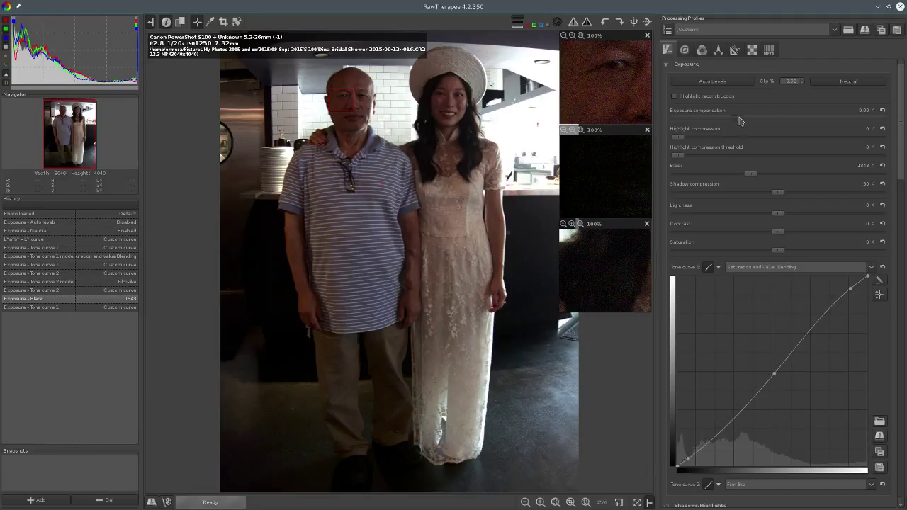
Try raising the Exposure compensation to 0.61, and revert to the Black adjustment in the history
scroll(739, 121, up, 1)
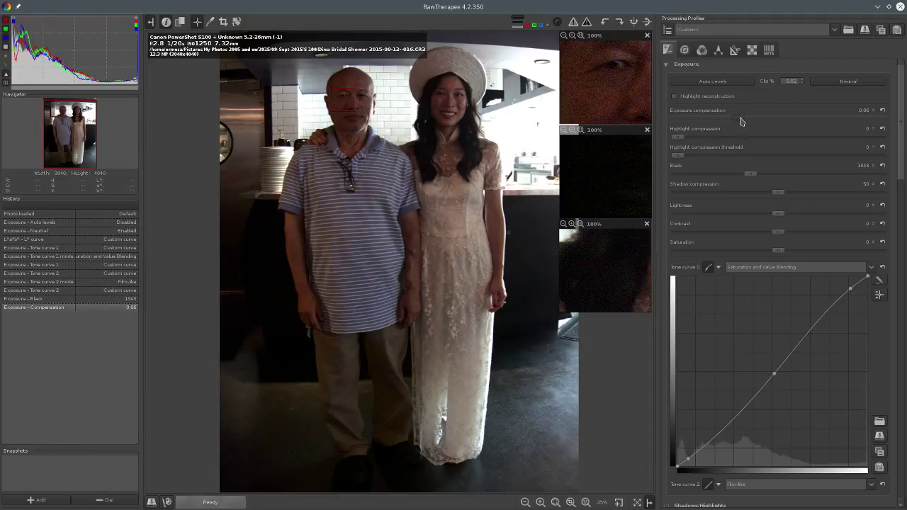
mouse_move(739, 121)
mouse_down()
mouse_move(760, 124)
mouse_move(746, 121)
mouse_up()
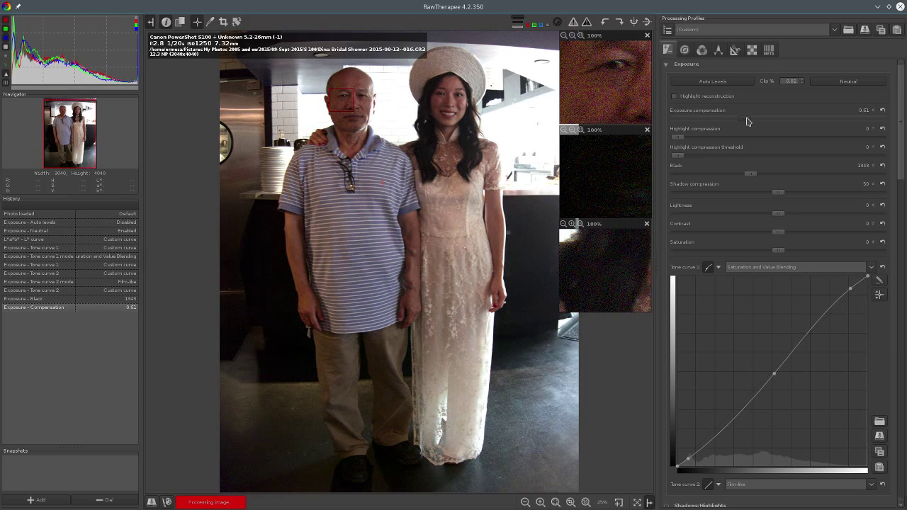
click(95, 298)
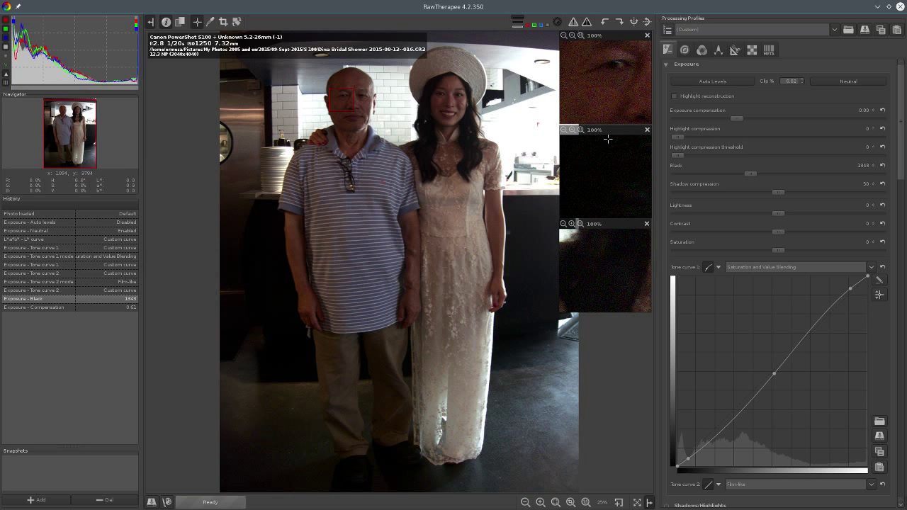
Try raising Highlight compression to 71, and return it to 0
drag(679, 136, 701, 137)
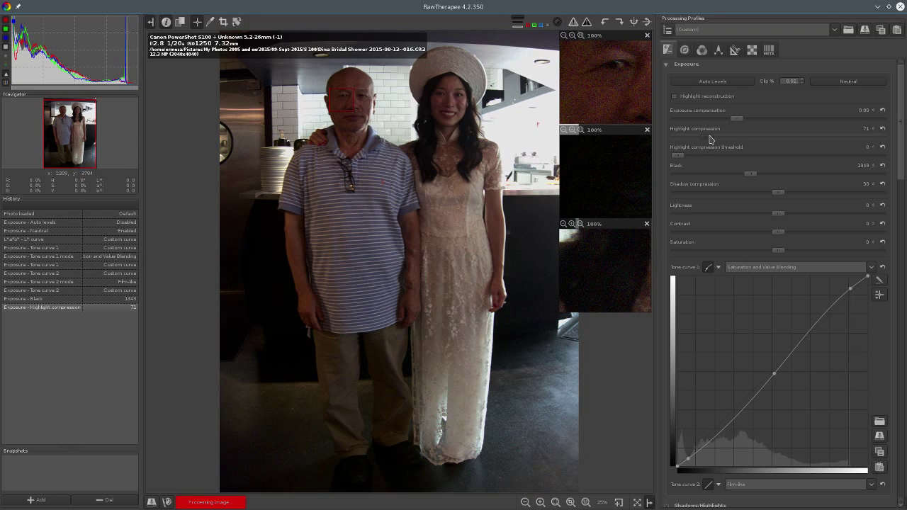
drag(712, 138, 602, 117)
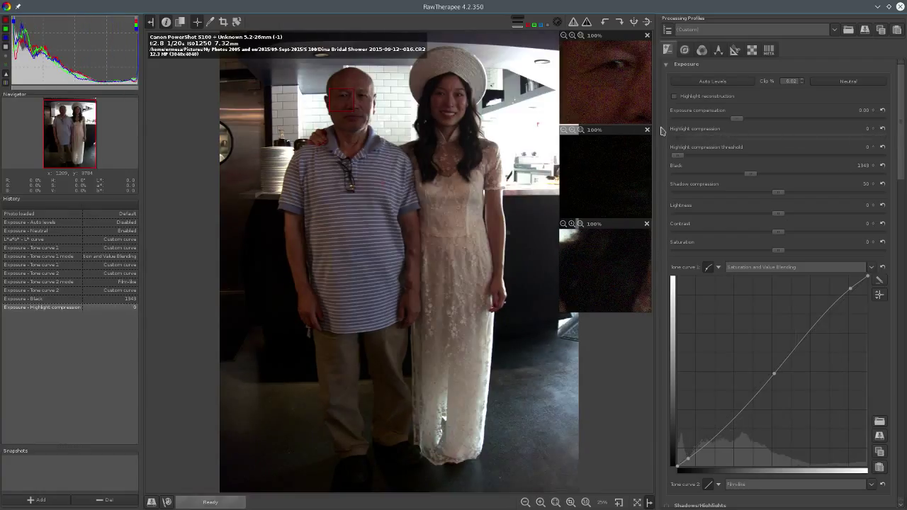
mouse_move(676, 140)
mouse_down()
mouse_move(734, 139)
mouse_move(678, 138)
mouse_up()
Set the exposure Lightness to 4
click(783, 218)
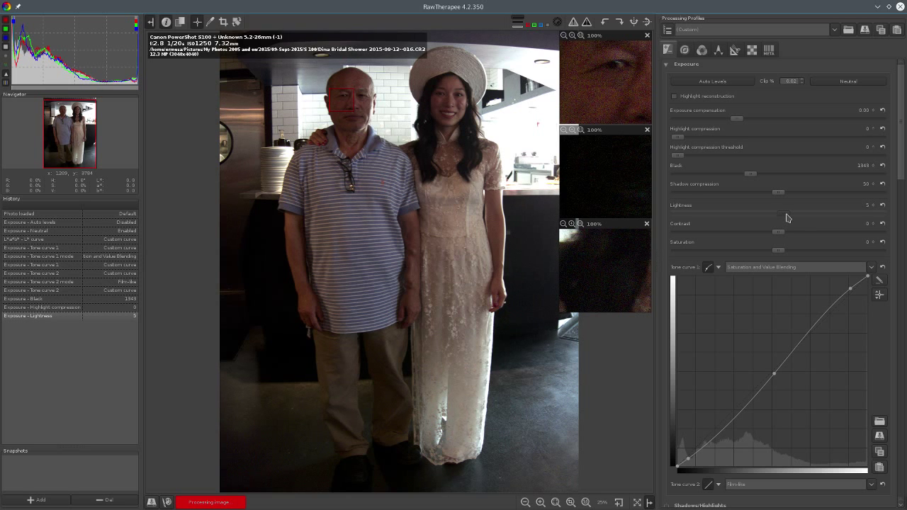
drag(785, 218, 785, 217)
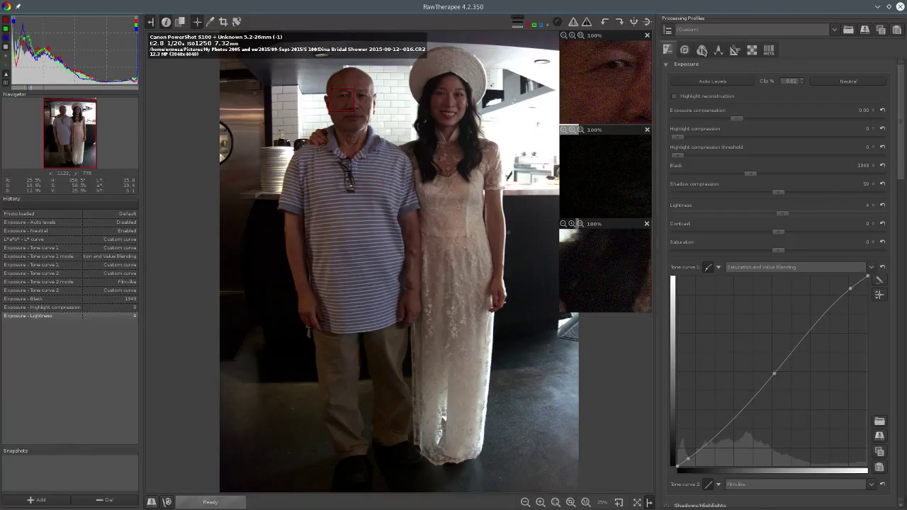
Enable Vibrance with pastel and saturated tones unlinked and skin tones protected, and set Saturated Tones to 16
click(702, 49)
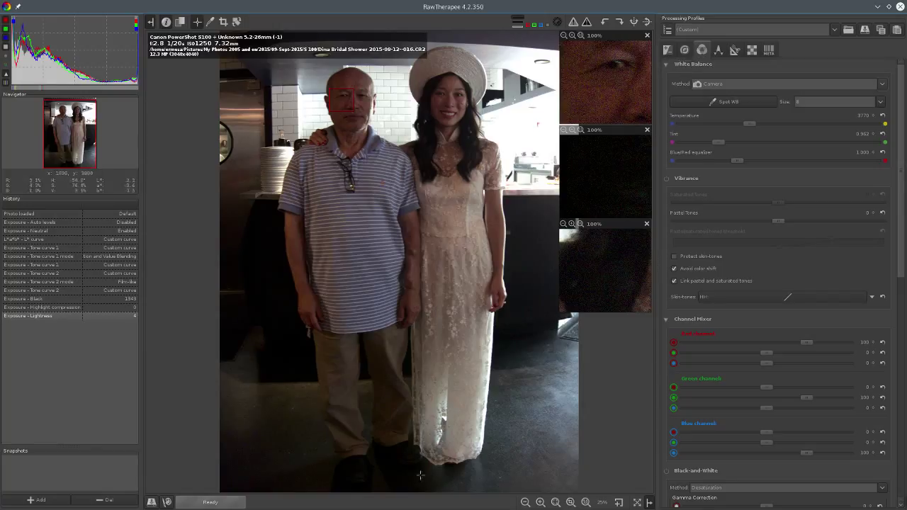
click(666, 179)
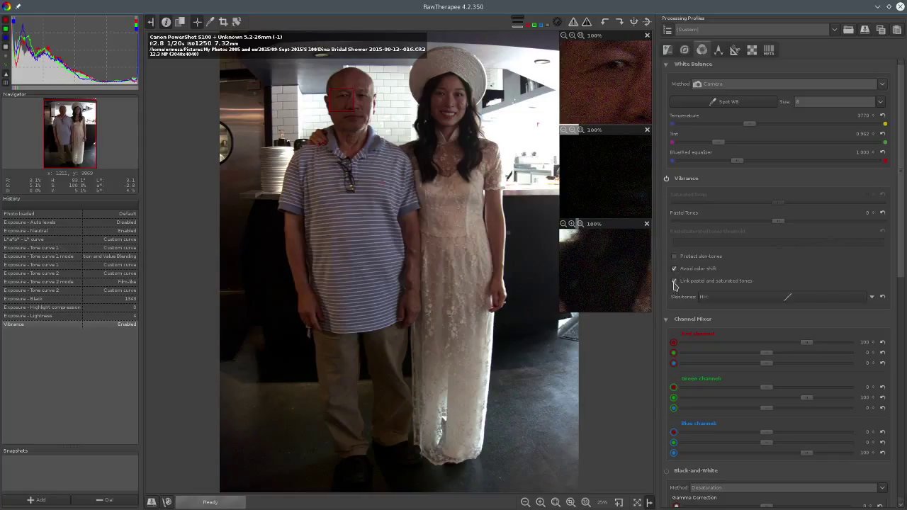
click(674, 281)
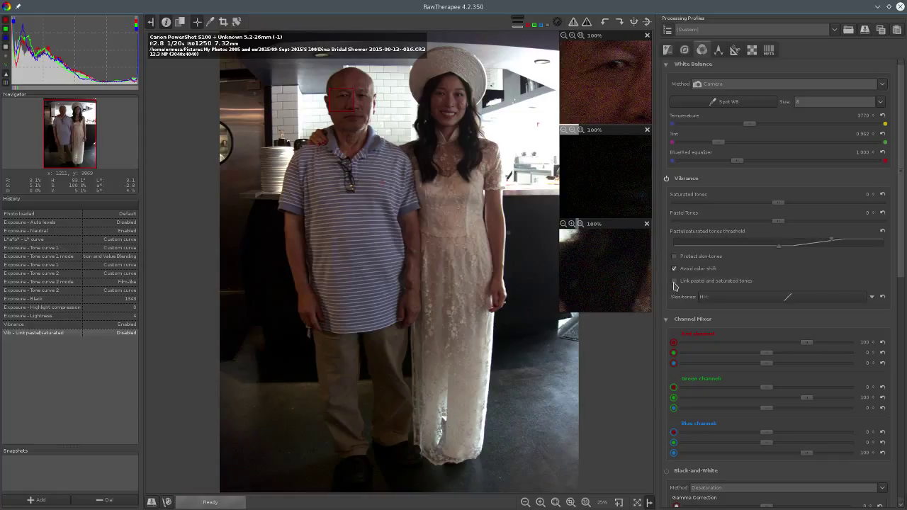
click(673, 257)
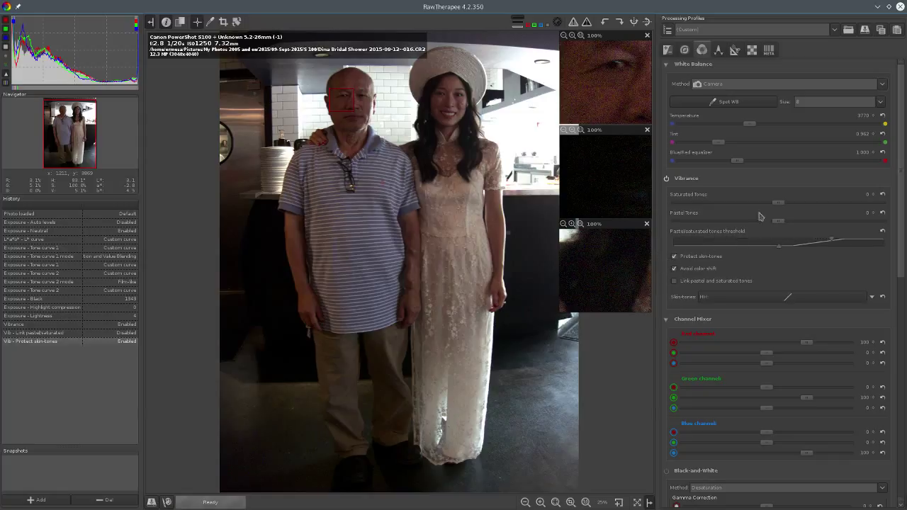
drag(779, 204, 782, 205)
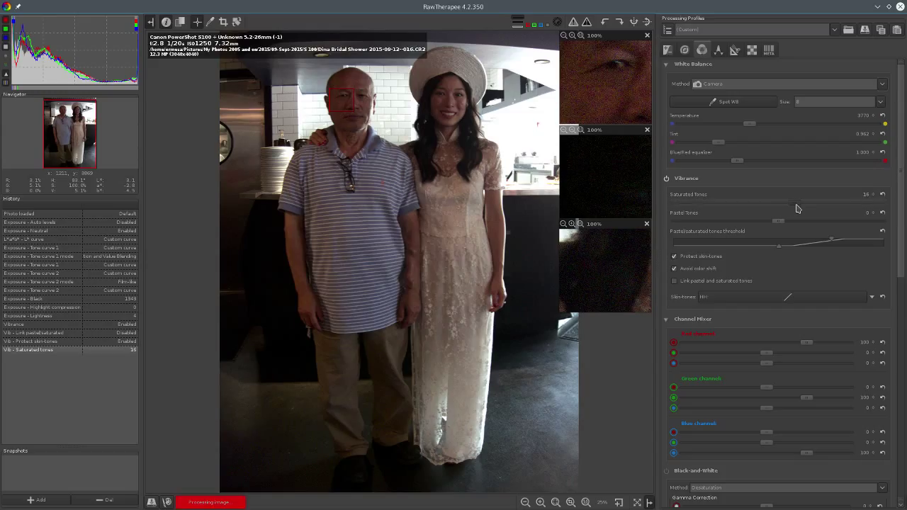
Try raising the blue component of the Channel Mixer's blue channel to 200, and revert to the Saturated Tones adjustment in the history
scroll(737, 281, down, 1)
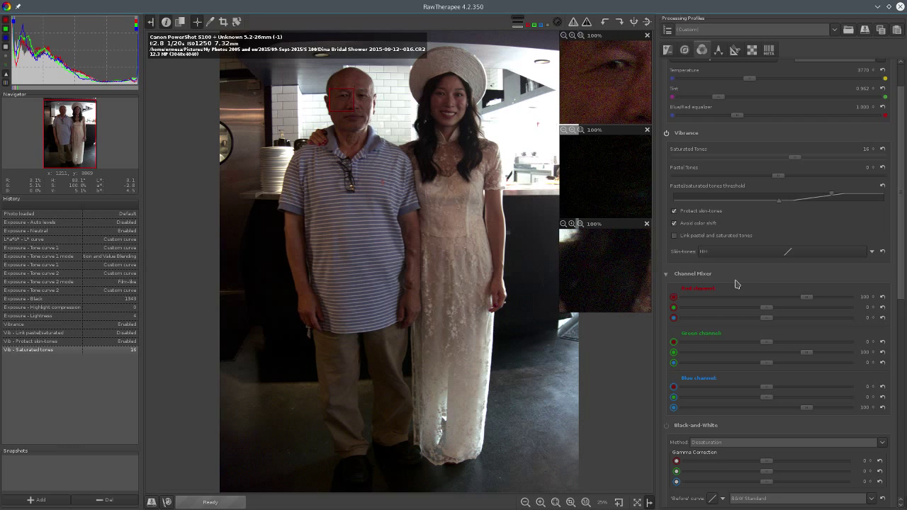
scroll(737, 284, down, 1)
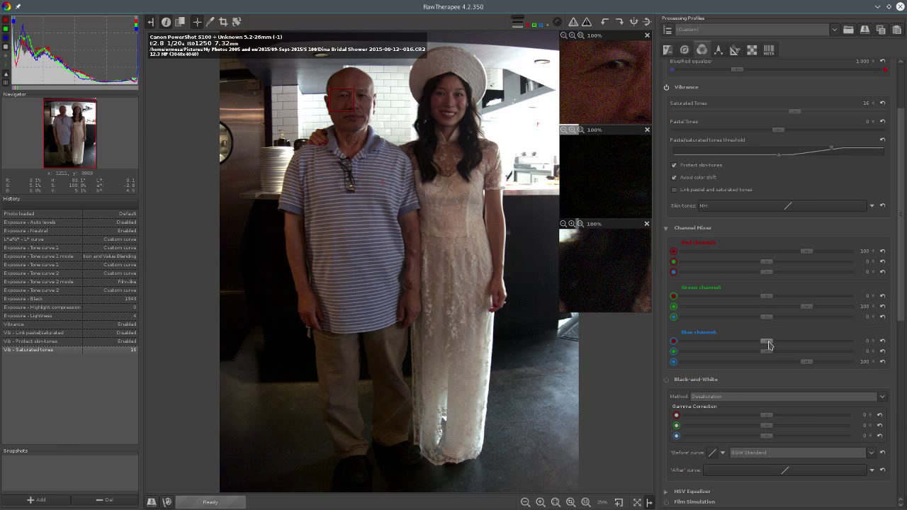
click(809, 362)
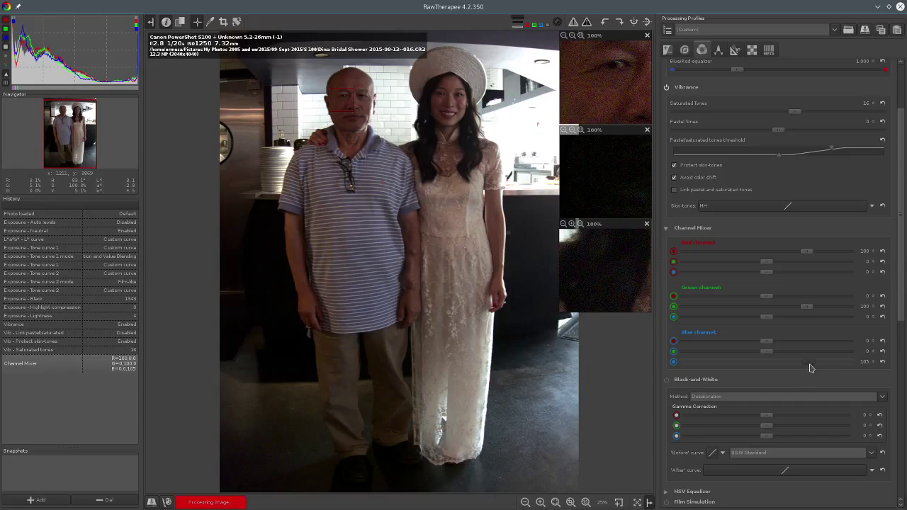
drag(811, 368, 813, 368)
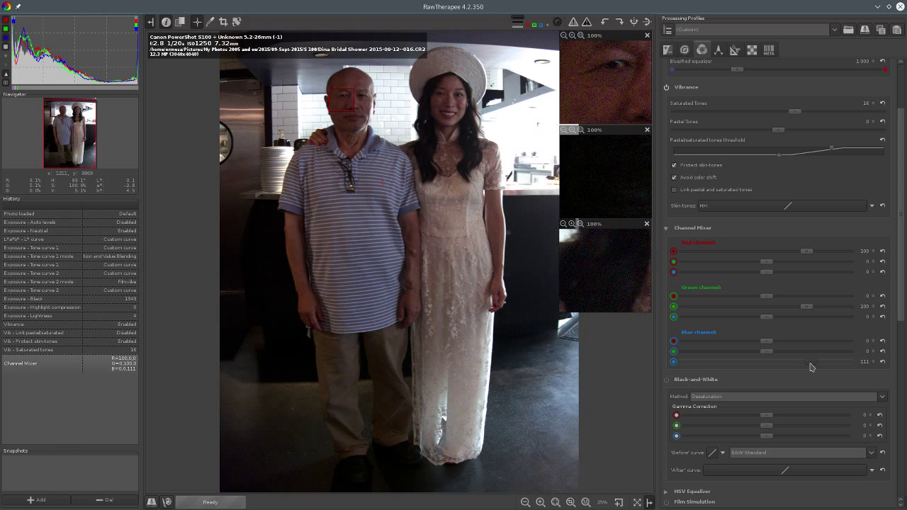
drag(812, 367, 882, 369)
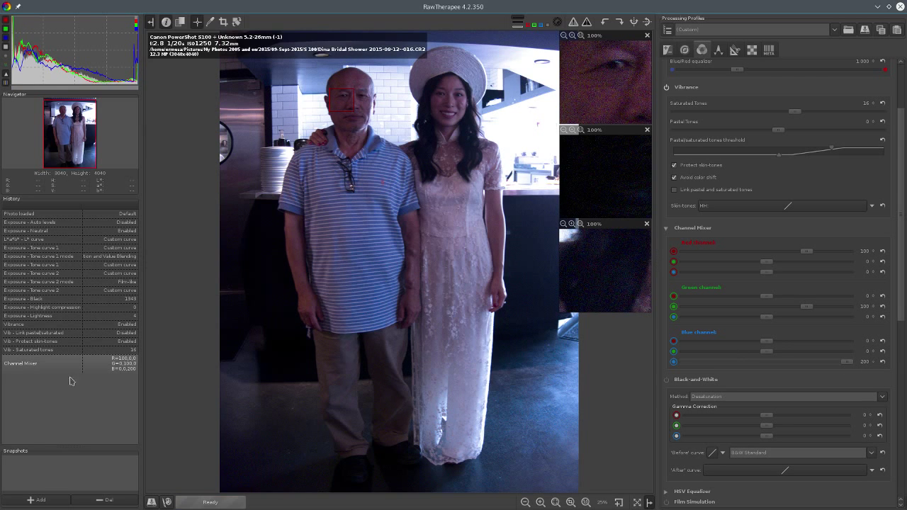
click(96, 350)
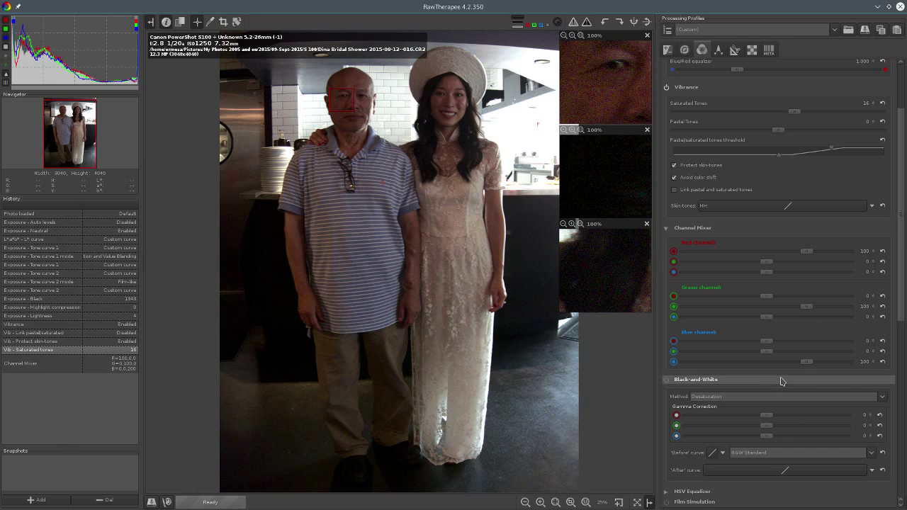
Set the blue component of the Channel Mixer's blue channel to 105 and the Vibrance Saturated Tones to 23
drag(810, 366, 813, 364)
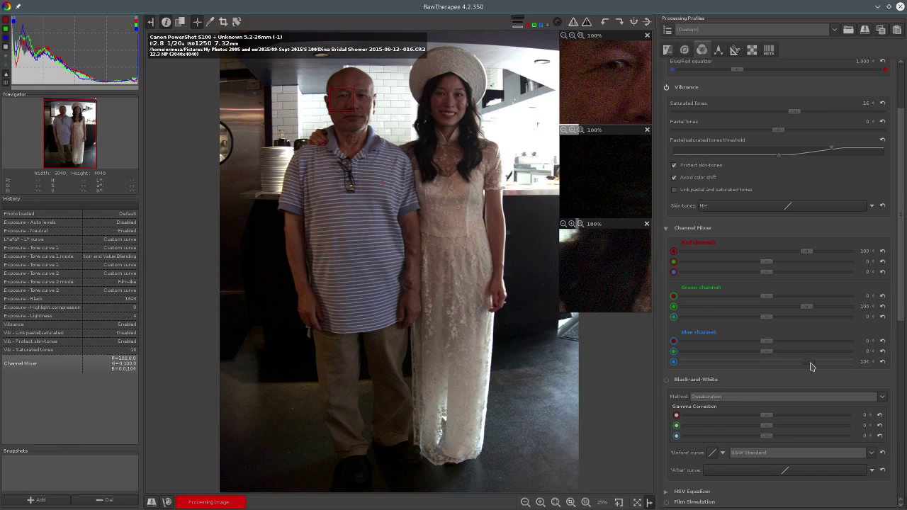
scroll(755, 262, up, 1)
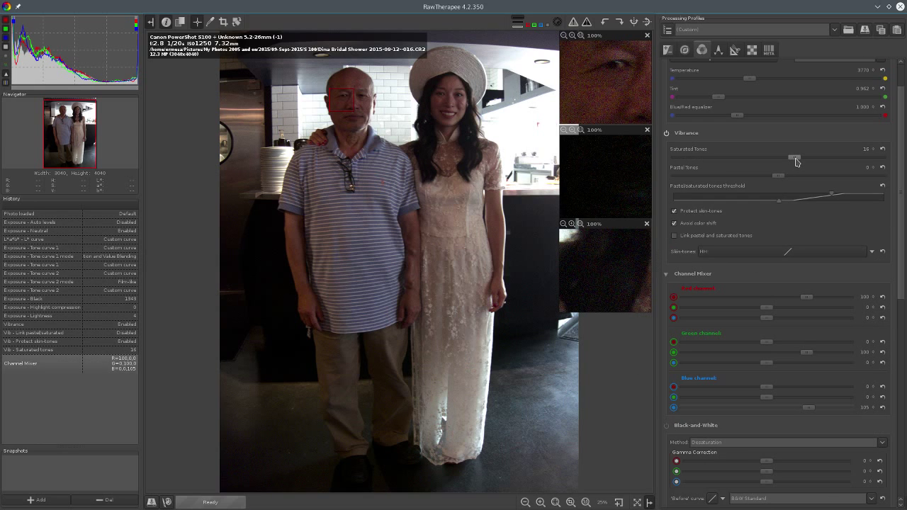
scroll(797, 158, up, 2)
scroll(800, 162, up, 3)
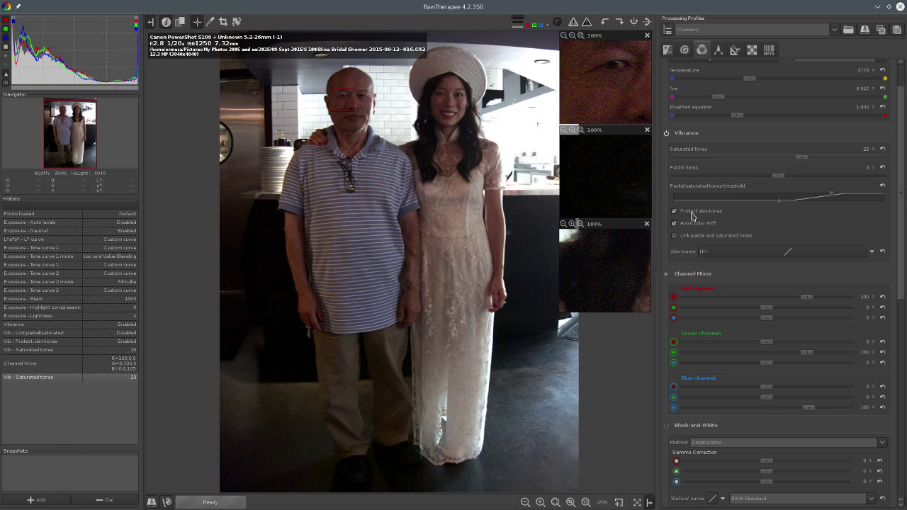
Try pulling down the yellow point of the HSV Equalizer's hue curve, revert to the Saturated Tones adjustment in the history, and collapse the equalizer
scroll(873, 216, up, 1)
scroll(873, 217, down, 6)
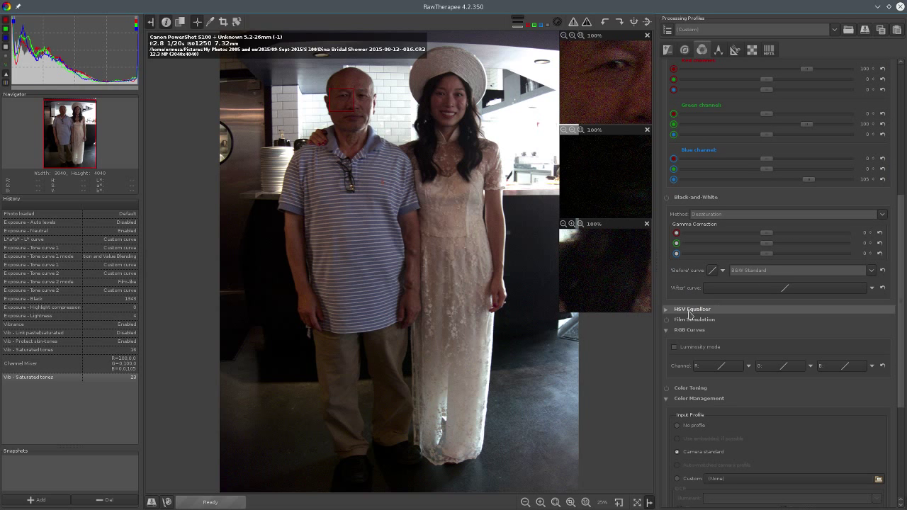
click(665, 310)
scroll(771, 250, down, 1)
scroll(772, 251, down, 1)
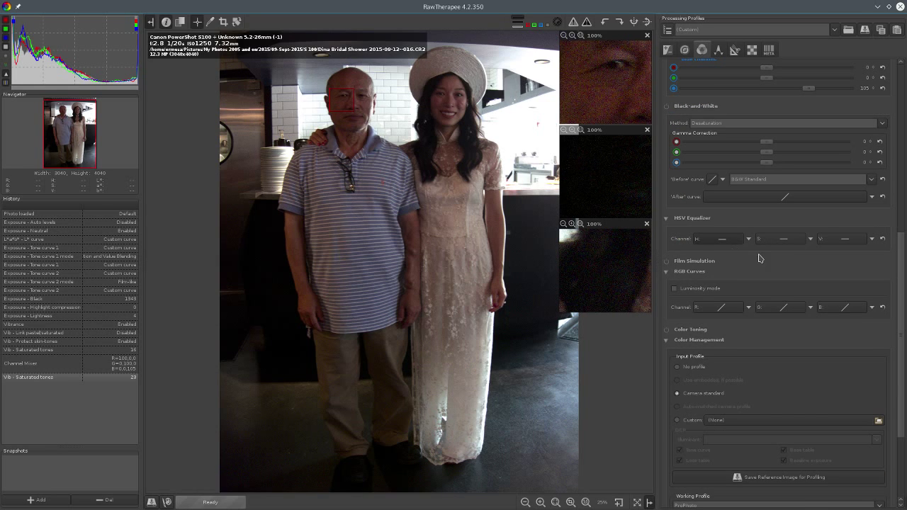
click(749, 239)
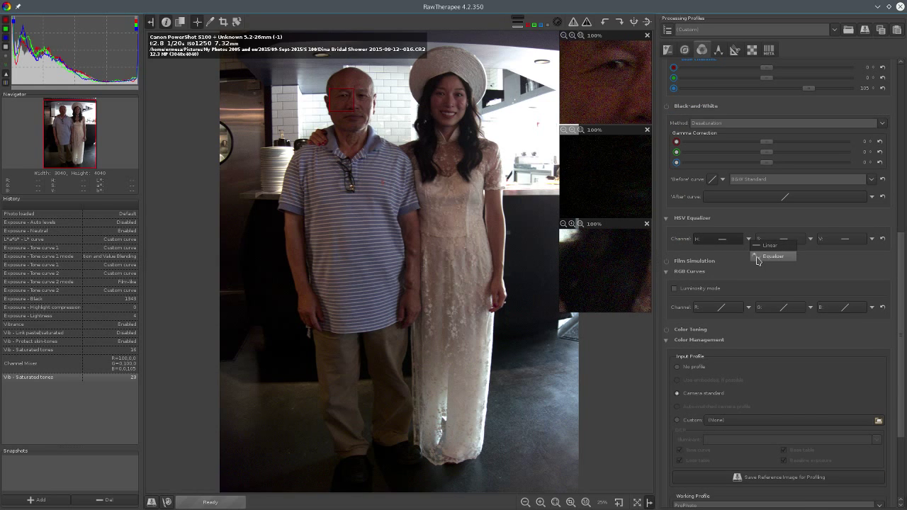
click(757, 256)
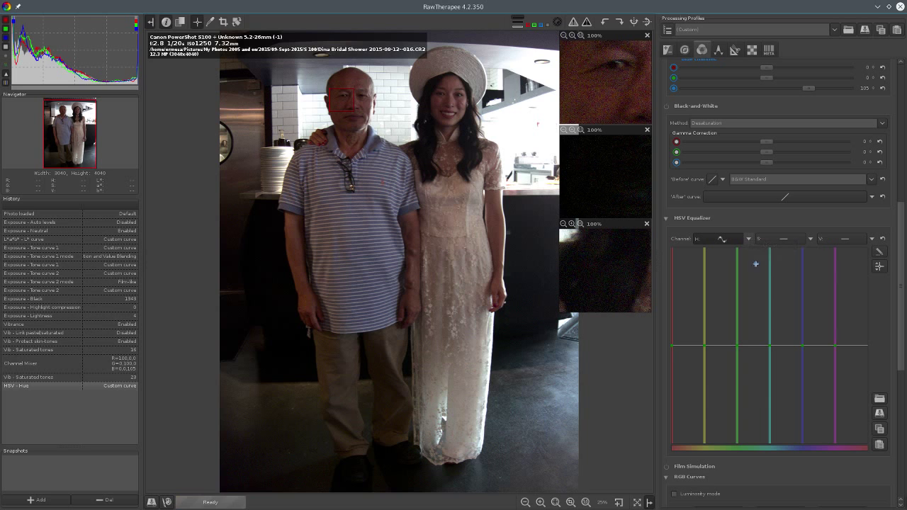
click(705, 345)
drag(705, 345, 713, 397)
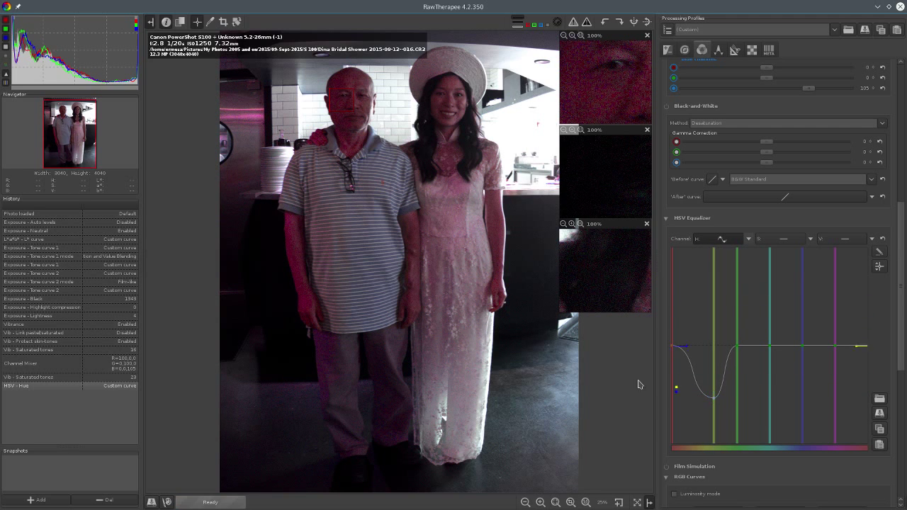
click(28, 378)
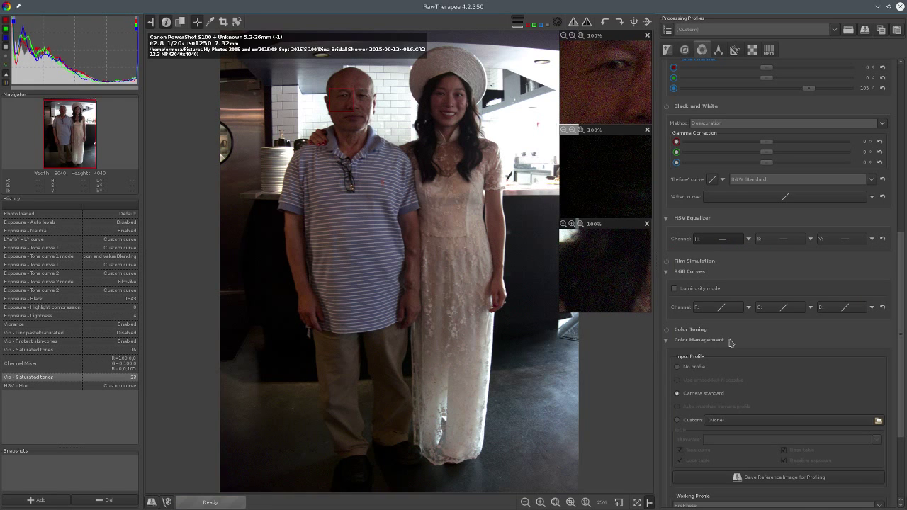
click(709, 218)
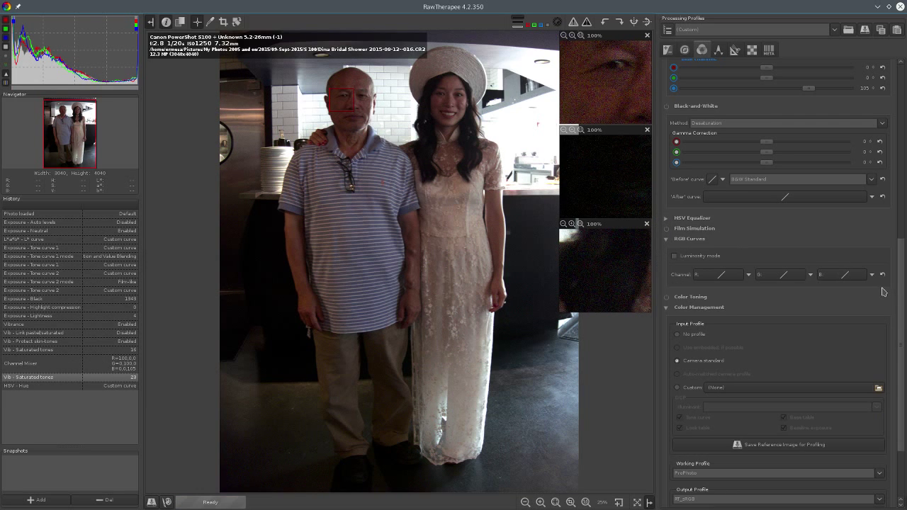
Try the Vibrance Pastel Tones at 100 while viewing both people at 50%, and revert to the Saturated Tones adjustment in the history
click(838, 306)
scroll(825, 283, up, 10)
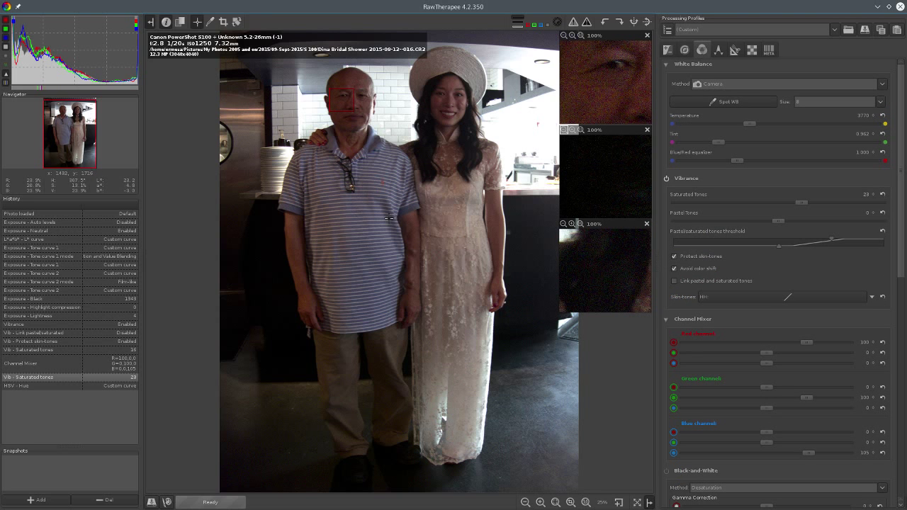
scroll(394, 216, up, 1)
scroll(395, 216, up, 1)
drag(401, 71, 415, 241)
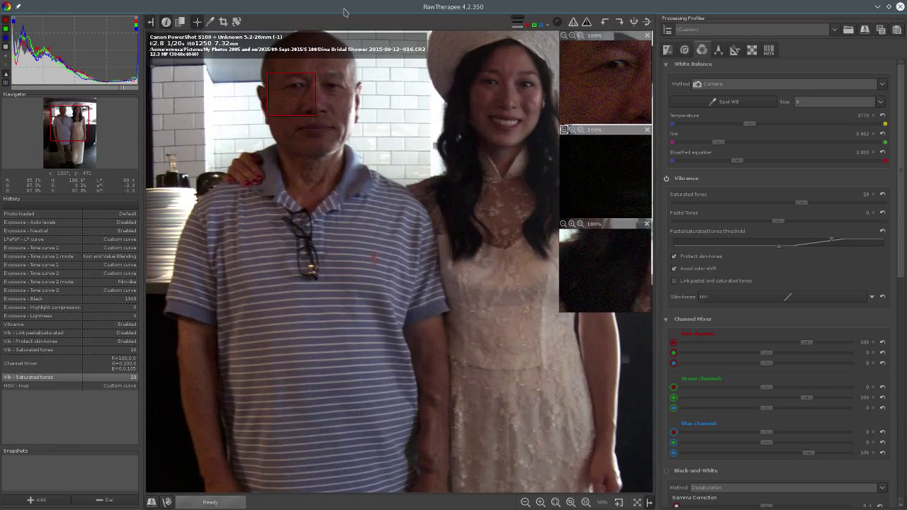
drag(390, 6, 366, 1)
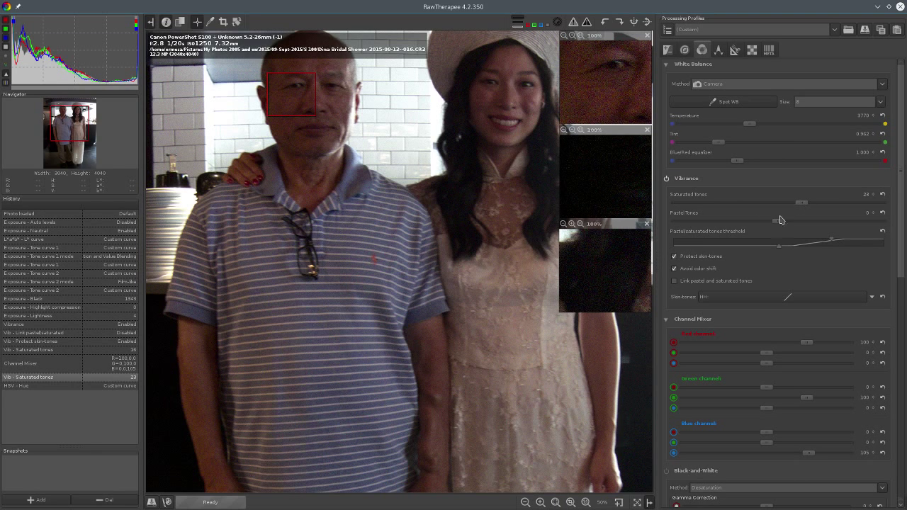
drag(780, 222, 733, 228)
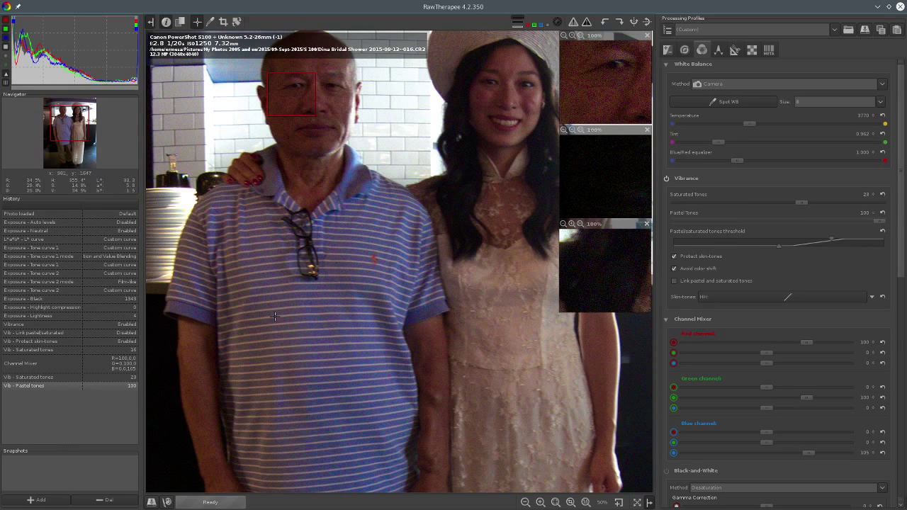
click(94, 378)
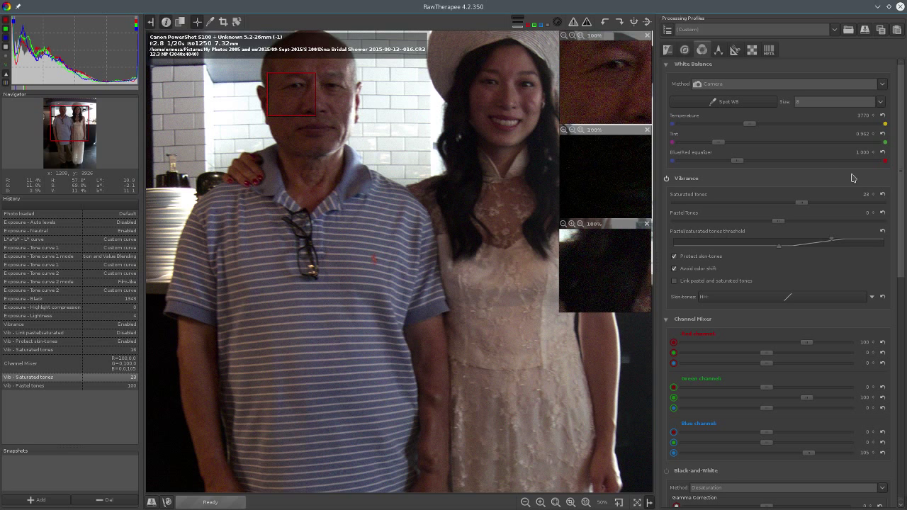
Try the Sharpen only edges option of the Unsharp Mask sharpening, comparing it on and off with the whole photo in view
scroll(473, 118, down, 2)
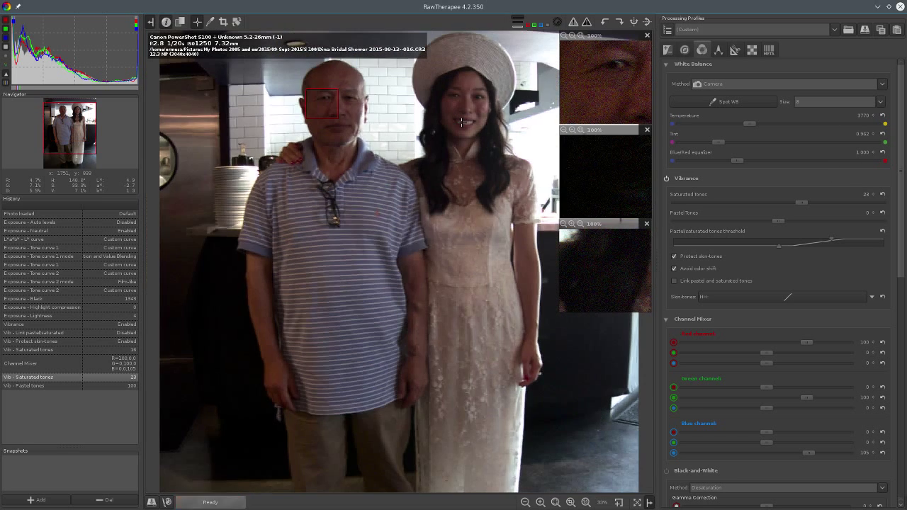
click(685, 51)
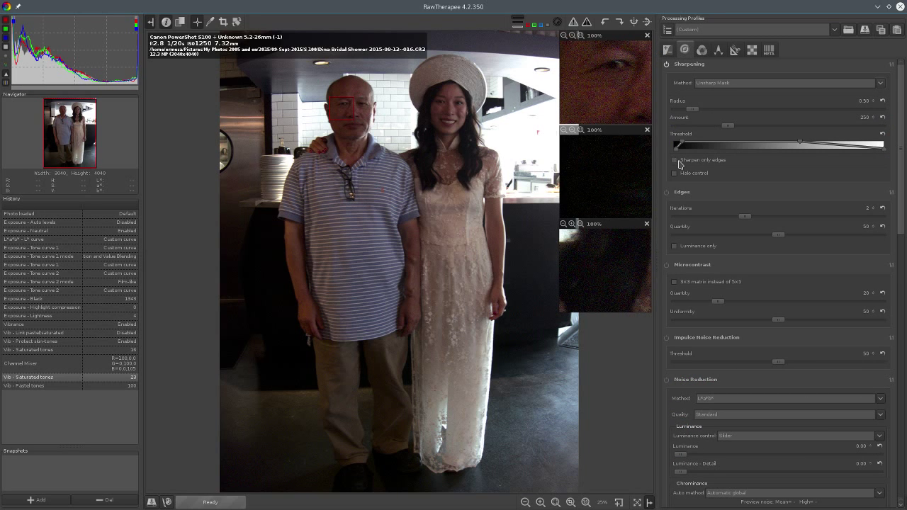
click(675, 160)
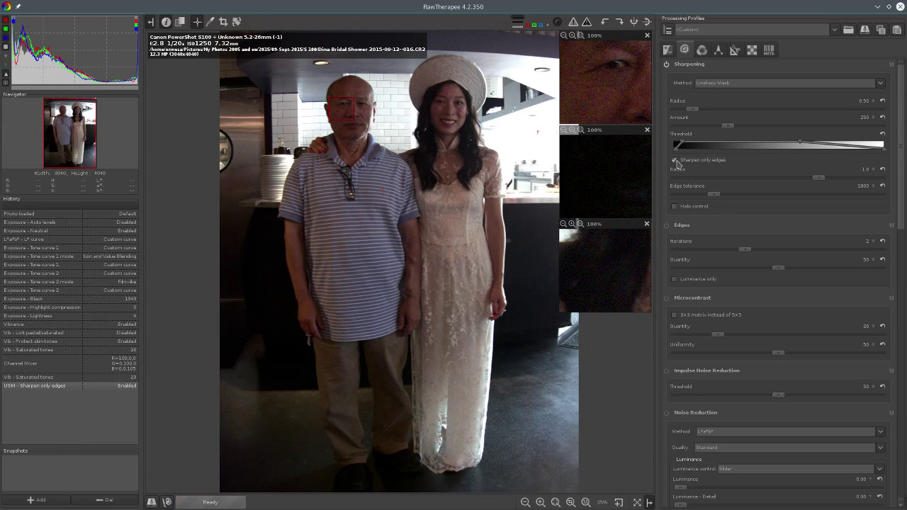
click(675, 160)
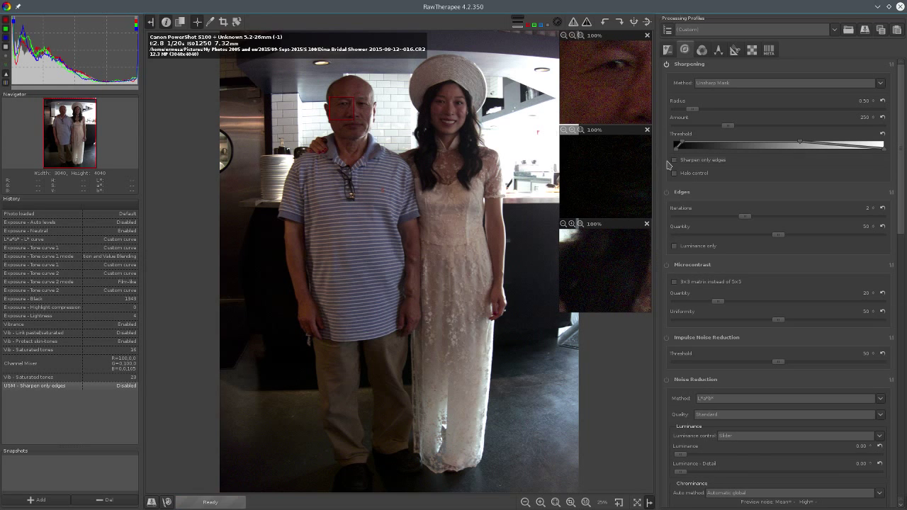
click(675, 160)
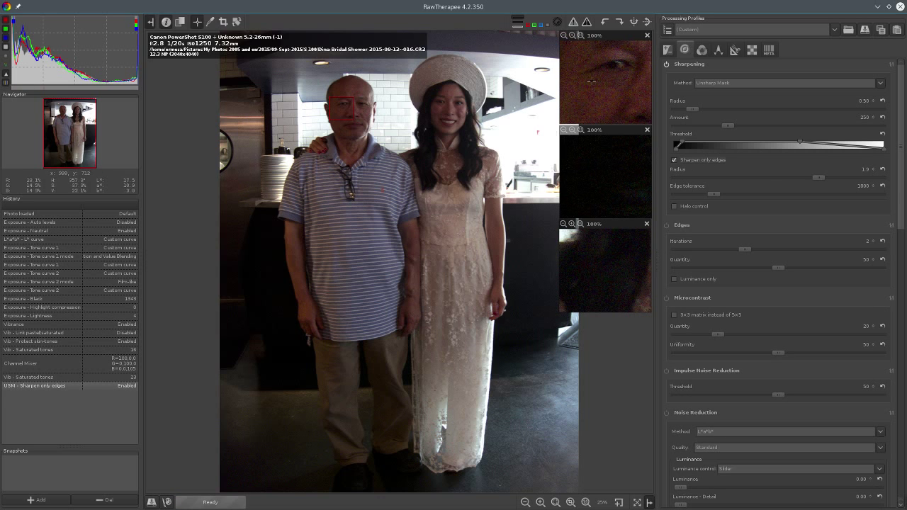
click(680, 162)
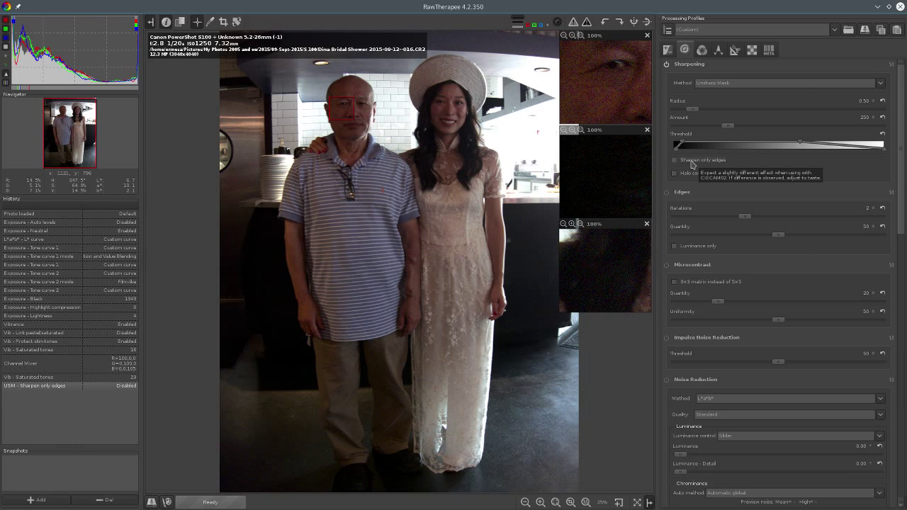
Add a fourth 100% detail window and place it on the dark background beside the man's arm
scroll(783, 188, down, 1)
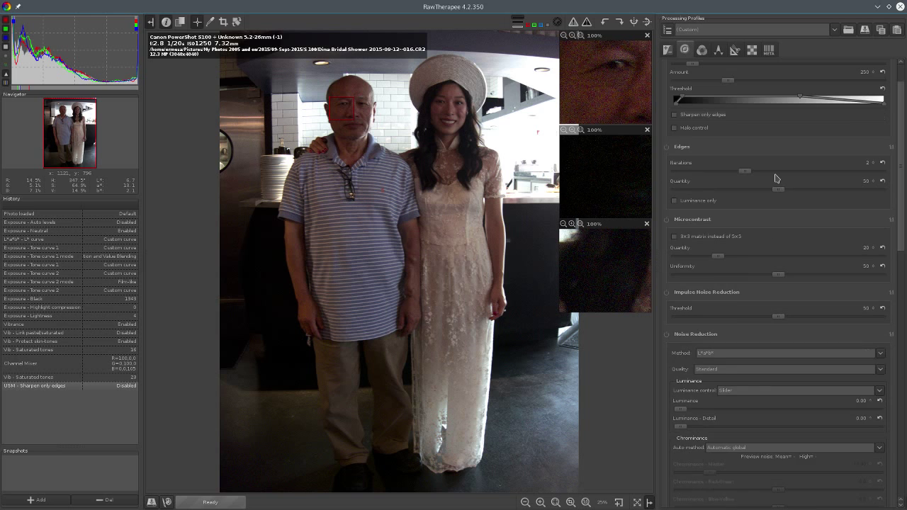
scroll(776, 178, down, 1)
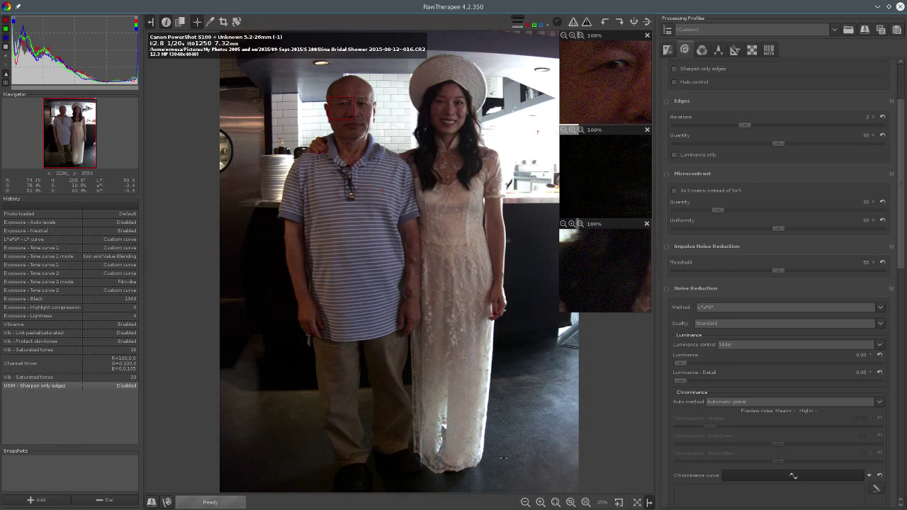
click(618, 502)
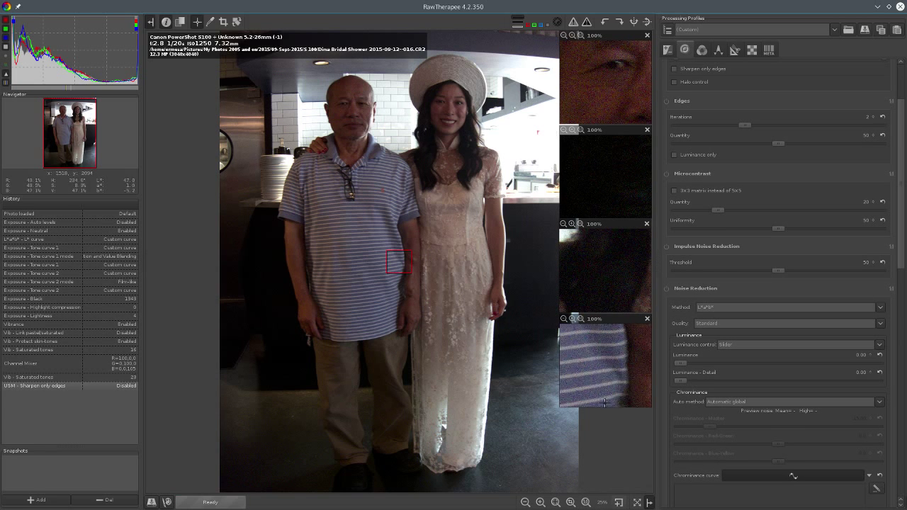
drag(605, 402, 593, 372)
scroll(706, 249, down, 1)
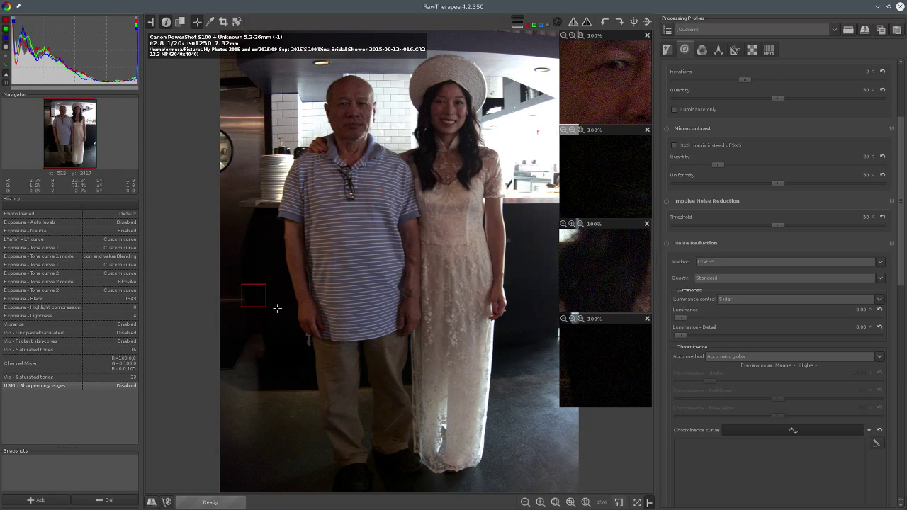
mouse_move(614, 364)
mouse_down()
mouse_move(602, 369)
mouse_move(608, 358)
mouse_up()
Enable Impulse Noise Reduction, compare a threshold of 100 with the default through the history, and revert to the default threshold
click(666, 202)
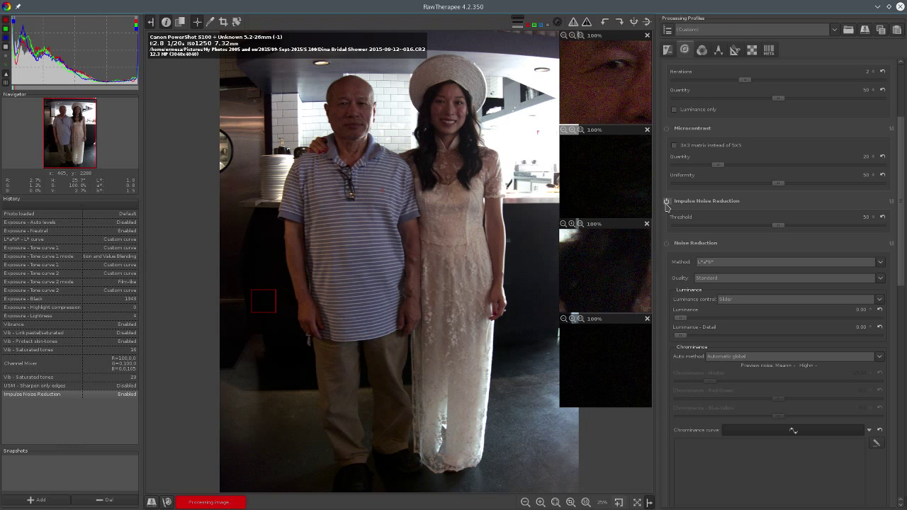
drag(776, 227, 879, 226)
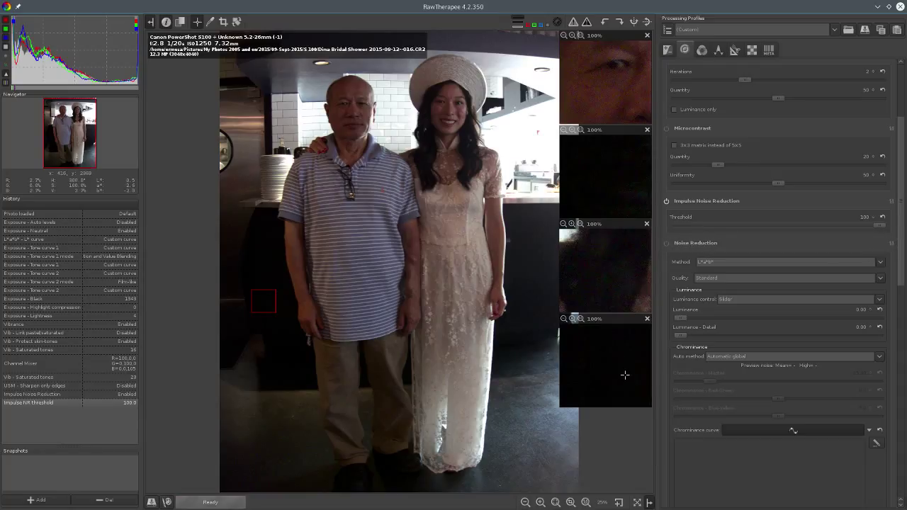
click(102, 395)
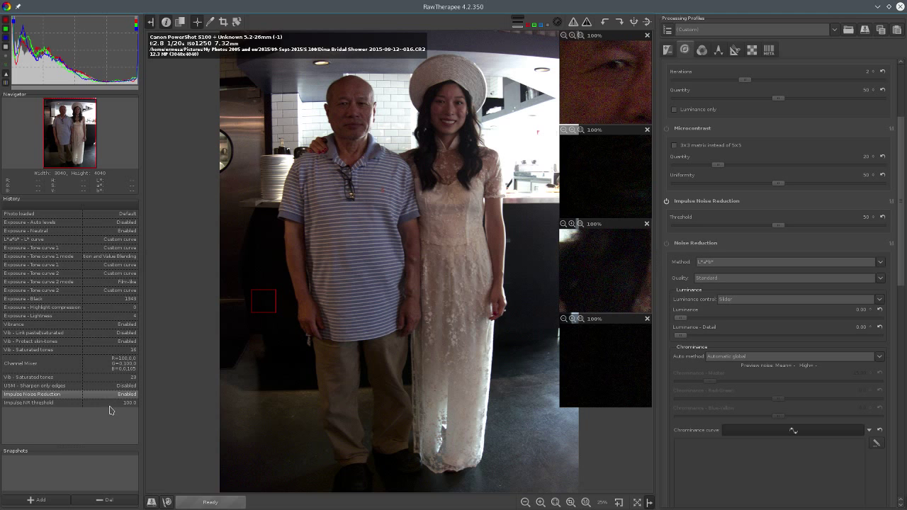
click(112, 403)
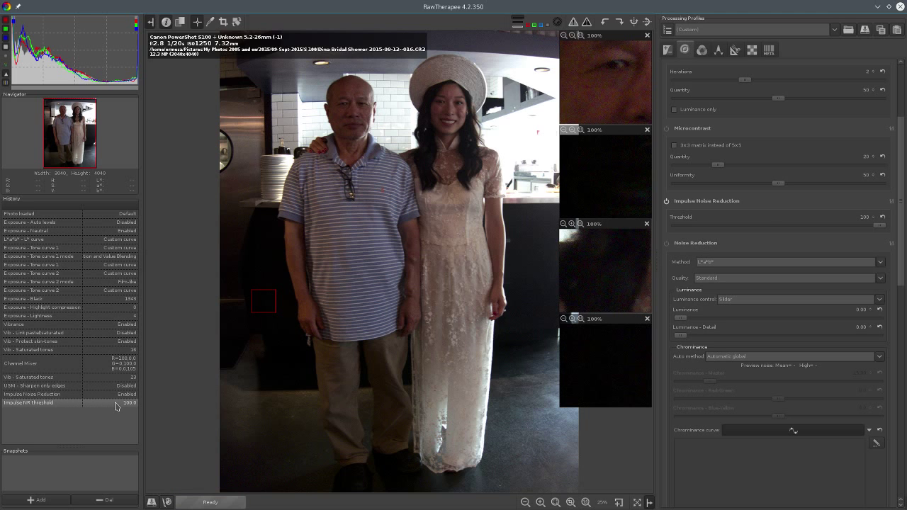
click(117, 395)
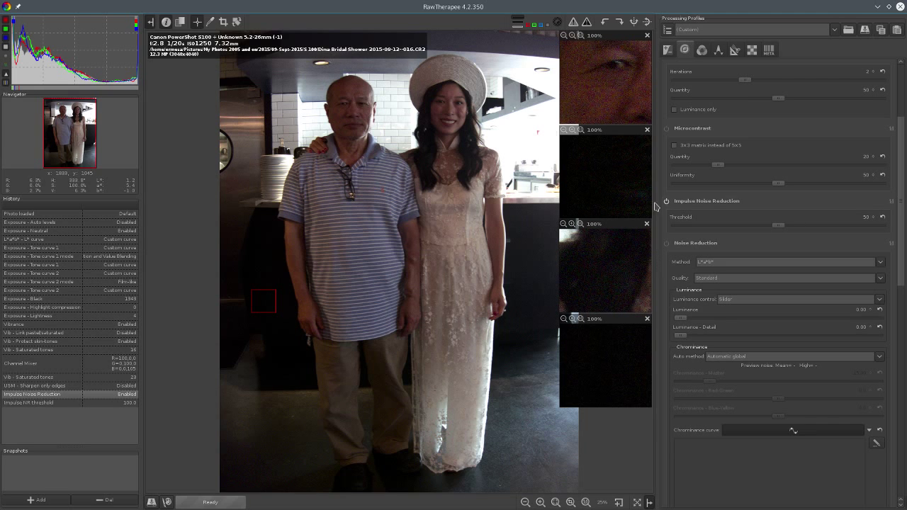
click(98, 404)
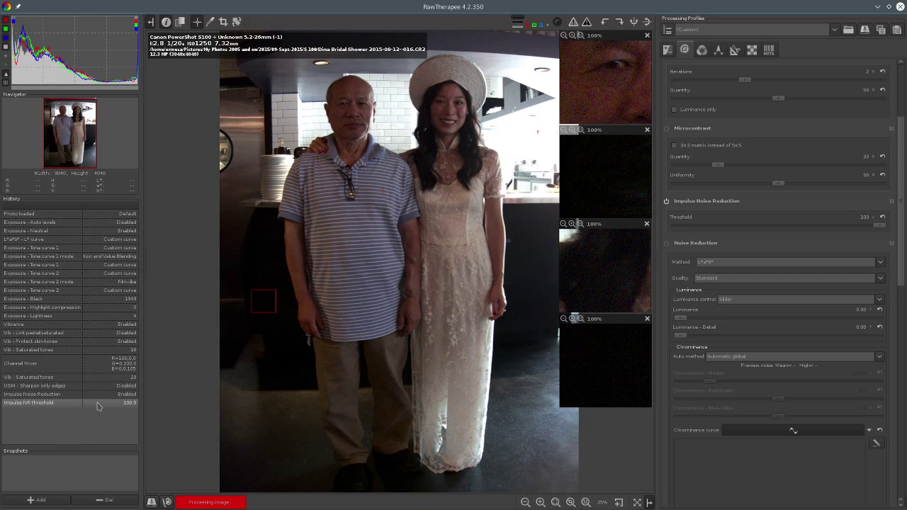
click(106, 395)
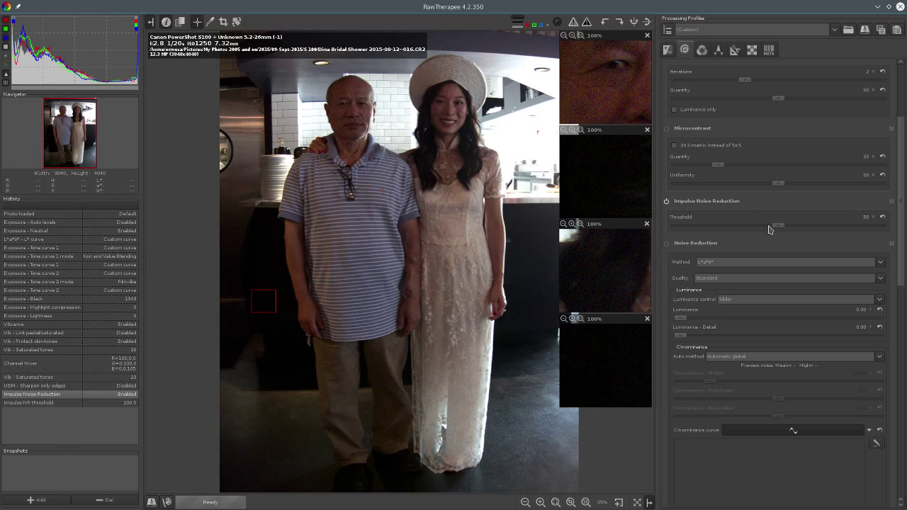
Set the Impulse Noise Reduction threshold to 56
drag(781, 228, 785, 228)
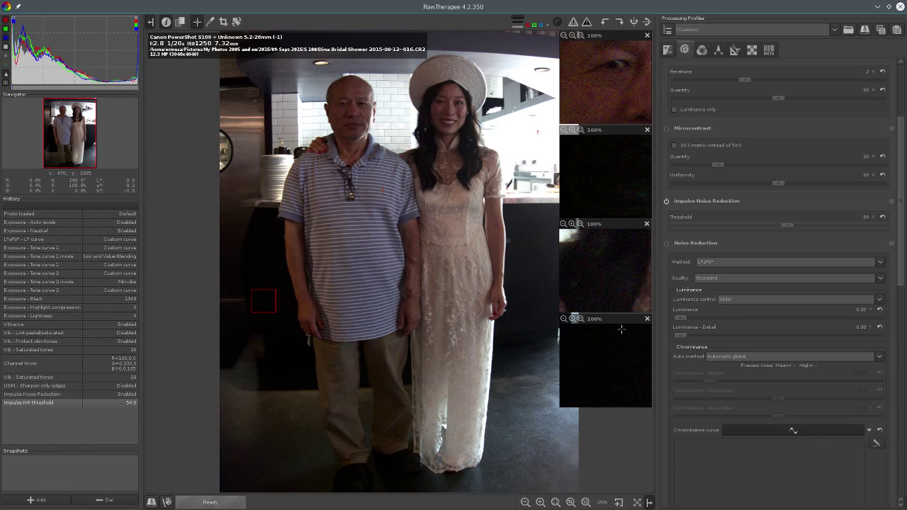
drag(788, 226, 794, 227)
Move the second detail window over the dark area near the man's shoes and the third onto the woman's eye
scroll(755, 224, down, 2)
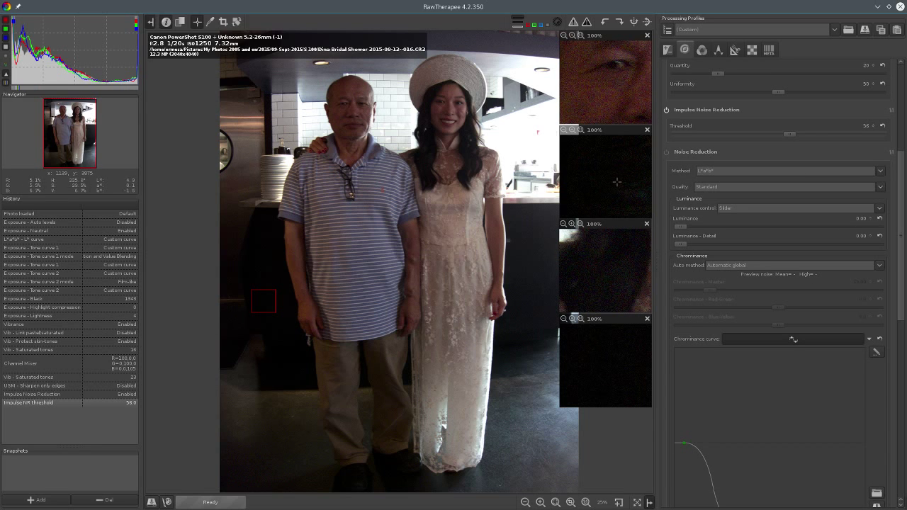
drag(618, 182, 593, 186)
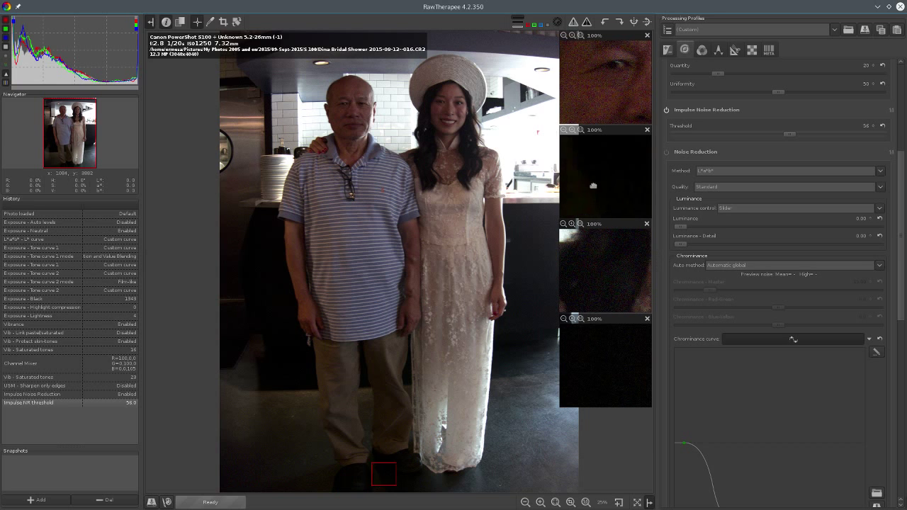
mouse_move(614, 257)
mouse_down()
mouse_move(602, 262)
mouse_move(615, 278)
mouse_up()
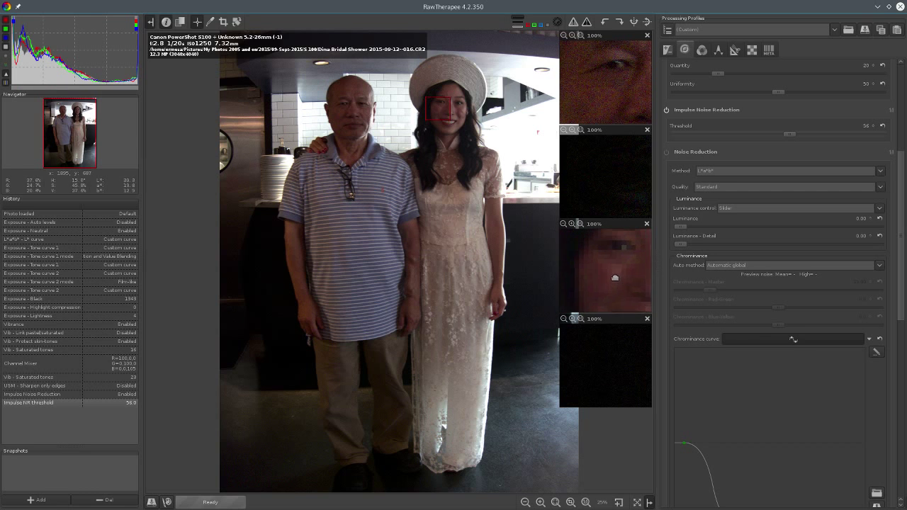
Set the Noise Reduction quality to High, and try the Curve luminance control before returning it to Slider
click(756, 194)
click(757, 207)
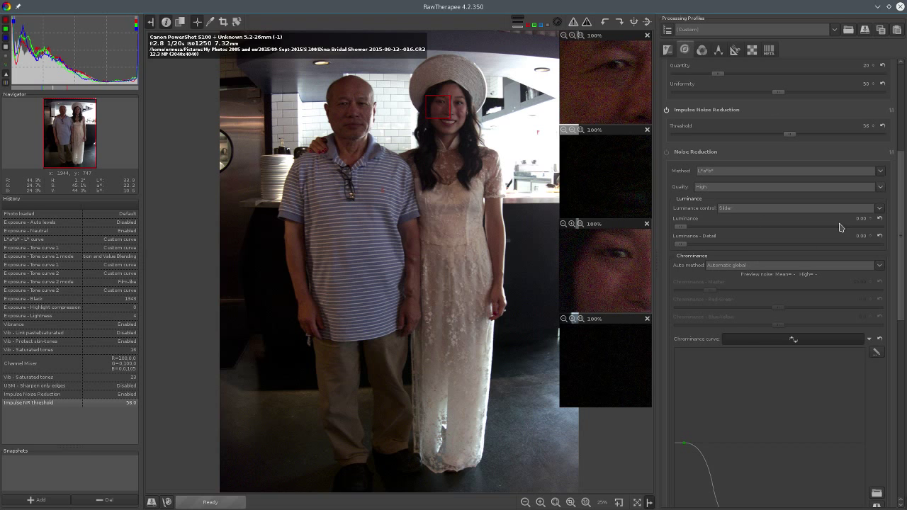
click(879, 208)
click(867, 219)
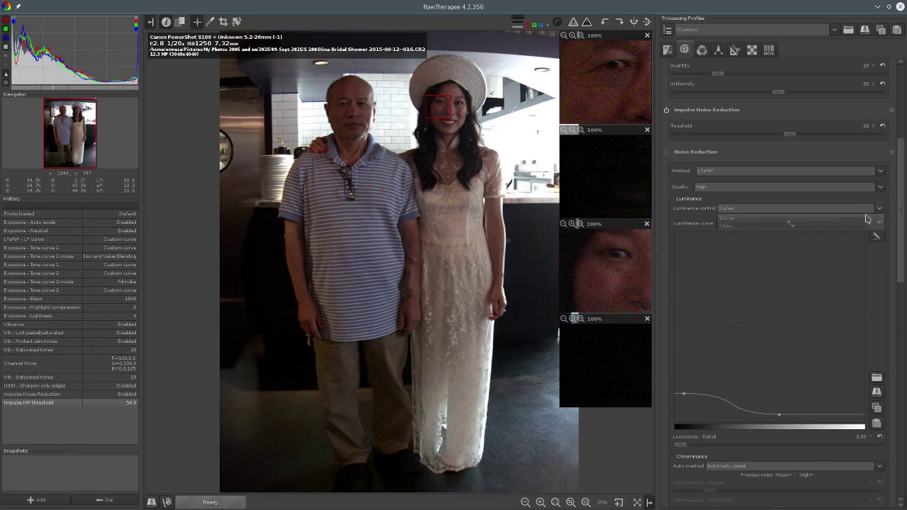
click(880, 210)
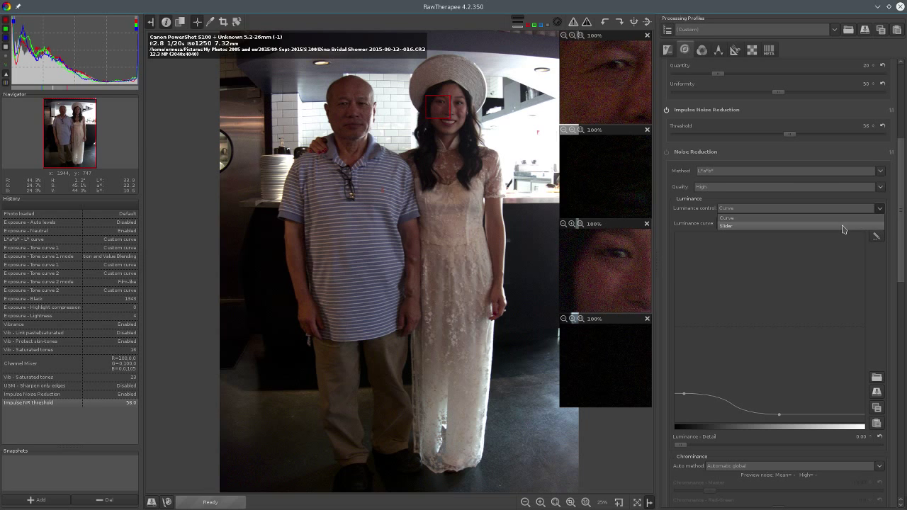
click(843, 225)
Enable Noise Reduction and bring its Luminance down to 22.89 from a stronger trial setting
drag(686, 229, 790, 229)
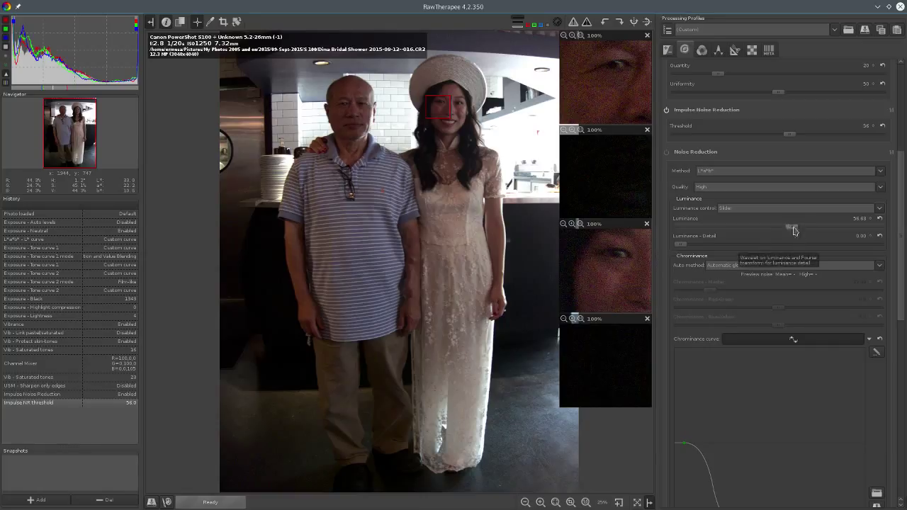
click(666, 154)
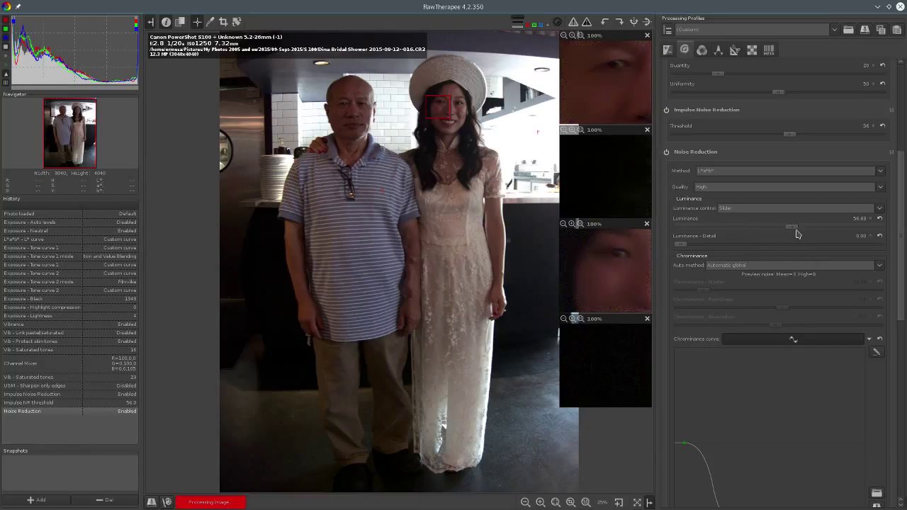
drag(789, 226, 727, 229)
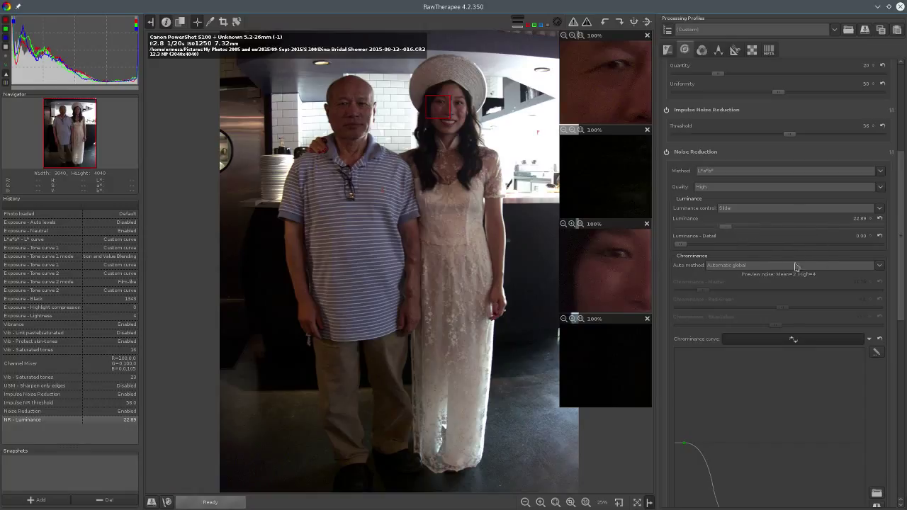
Fine-tune the Noise Reduction Luminance to 16.87 and raise Luminance Detail to 100
click(716, 228)
drag(716, 231, 714, 231)
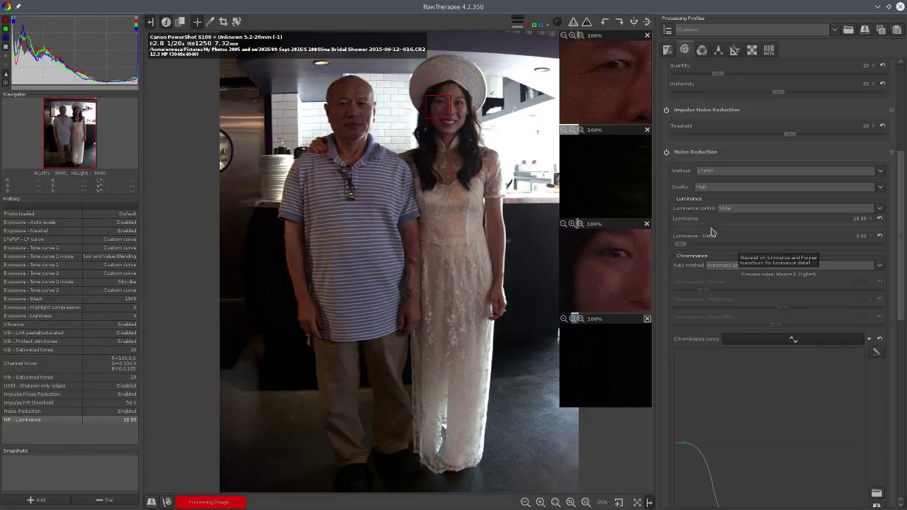
scroll(712, 232, down, 2)
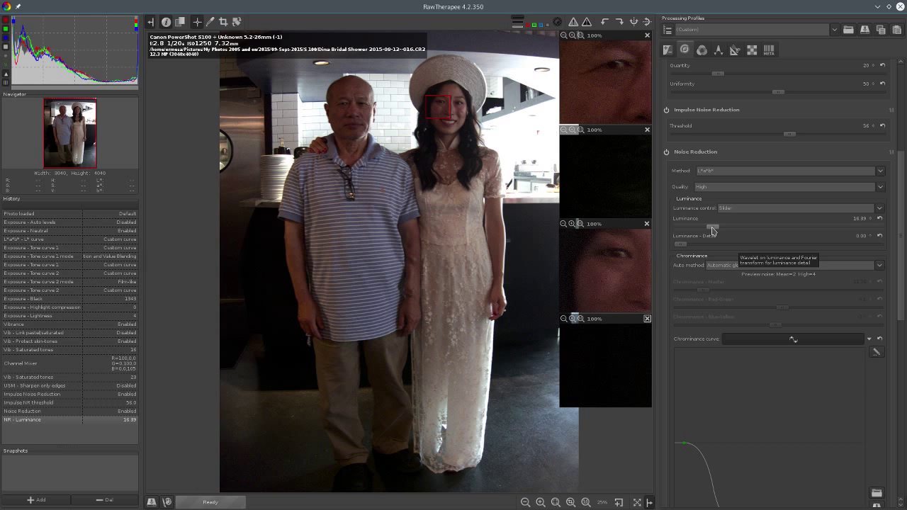
scroll(711, 230, down, 2)
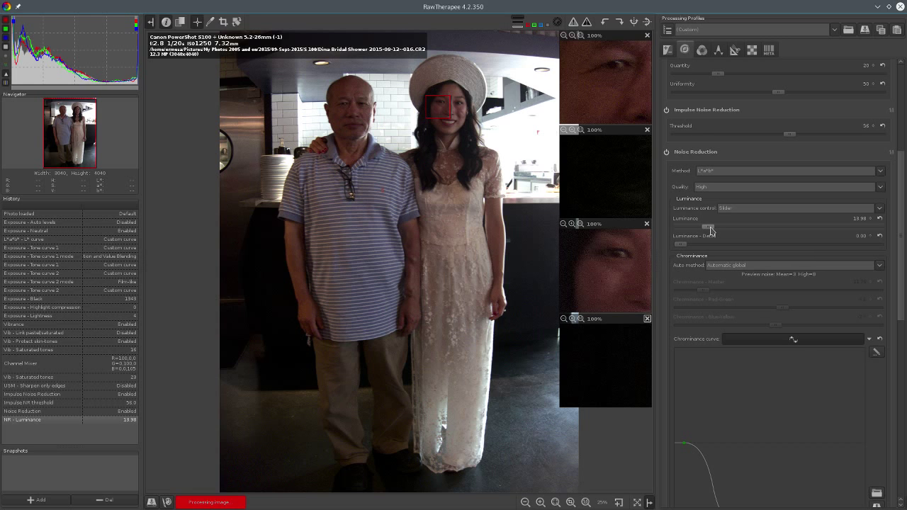
scroll(711, 231, down, 1)
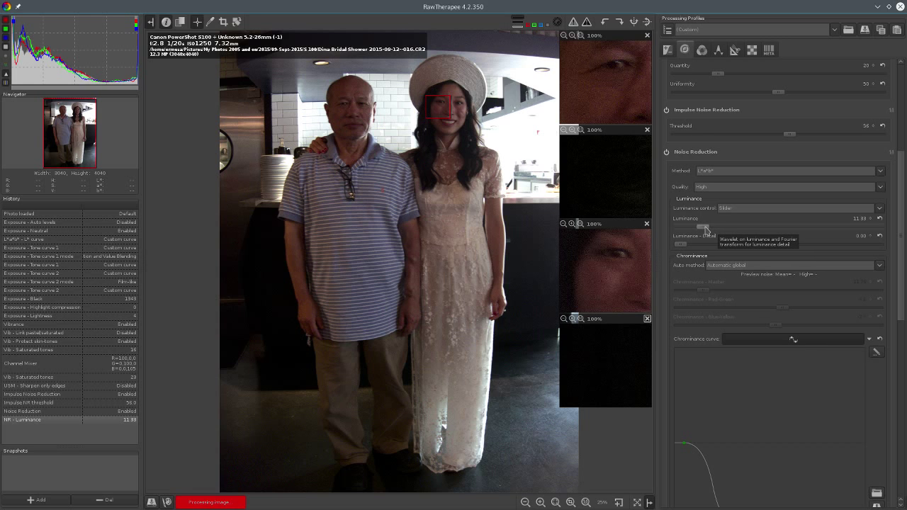
scroll(708, 230, up, 2)
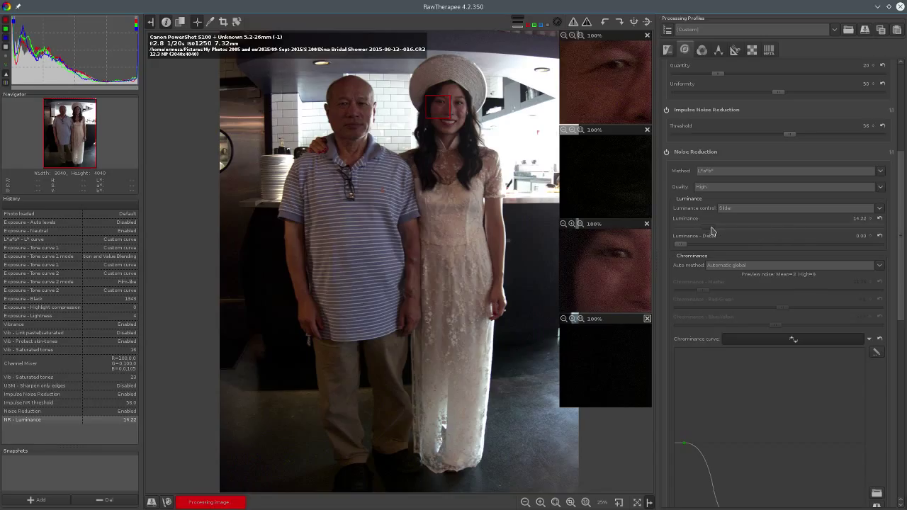
scroll(713, 230, up, 1)
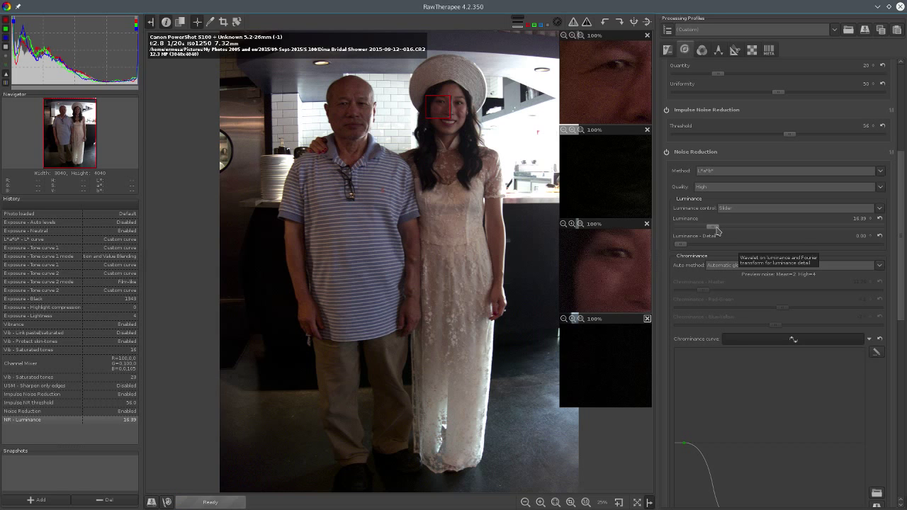
scroll(717, 230, up, 1)
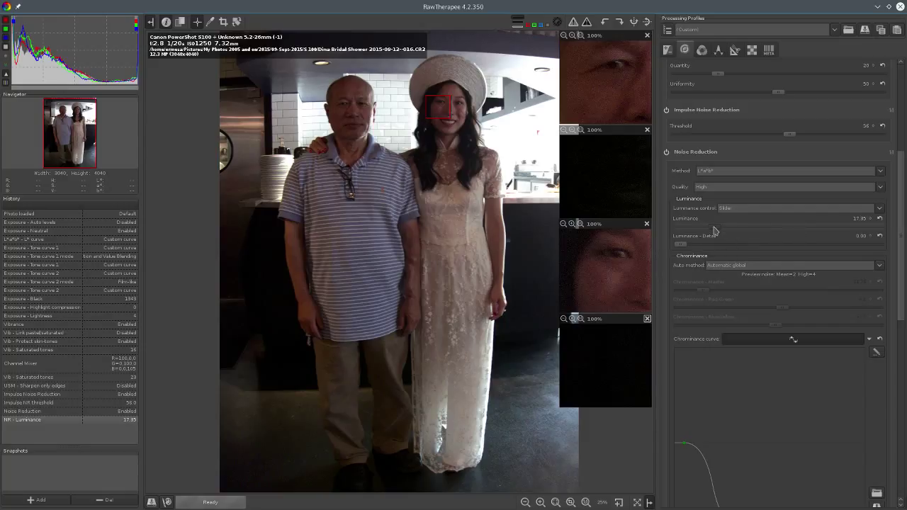
scroll(715, 231, down, 1)
drag(682, 244, 828, 243)
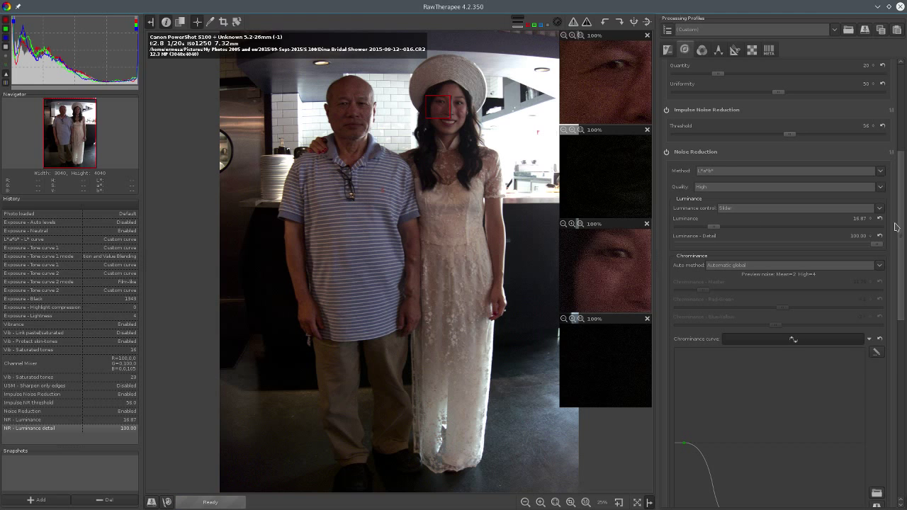
Lower the Noise Reduction Luminance Detail to the minimum for comparison, and settle it at 33.73
drag(870, 247, 670, 251)
drag(683, 246, 747, 246)
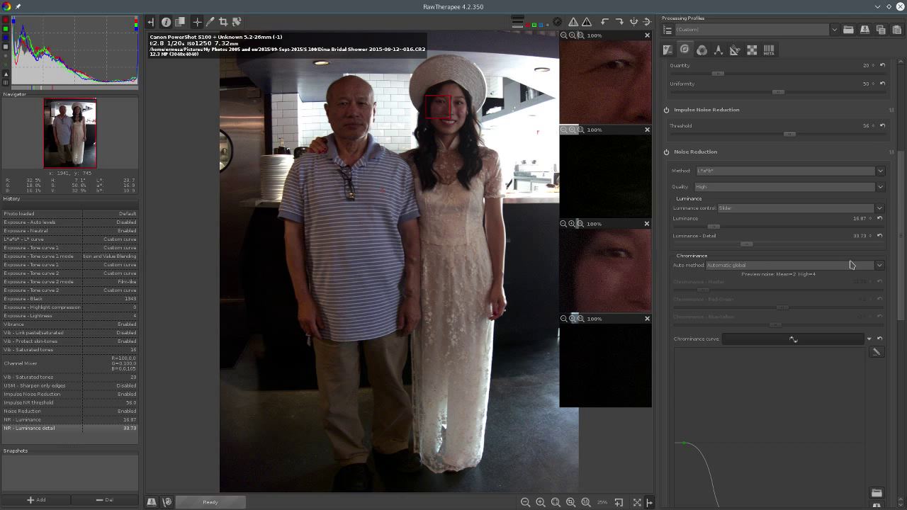
Try the Preview and Manual chrominance methods in Noise Reduction and return to Automatic global
scroll(854, 255, down, 2)
click(878, 220)
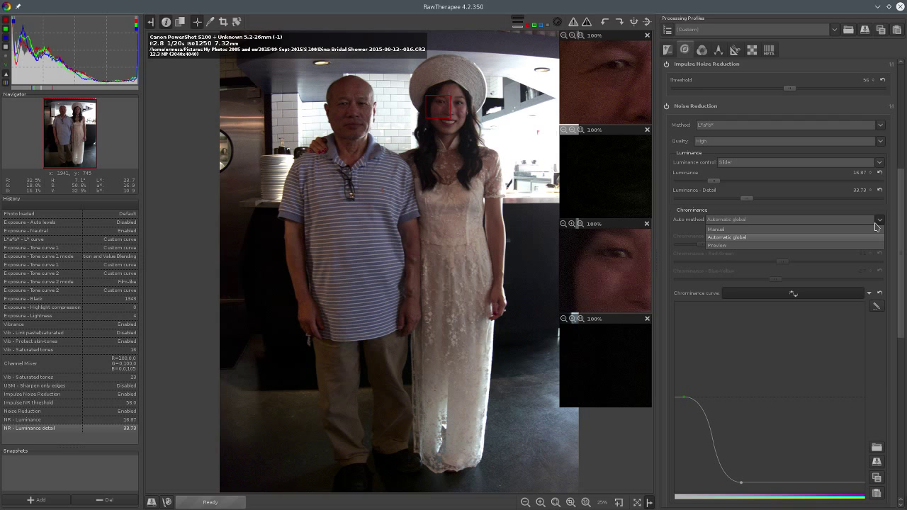
click(852, 247)
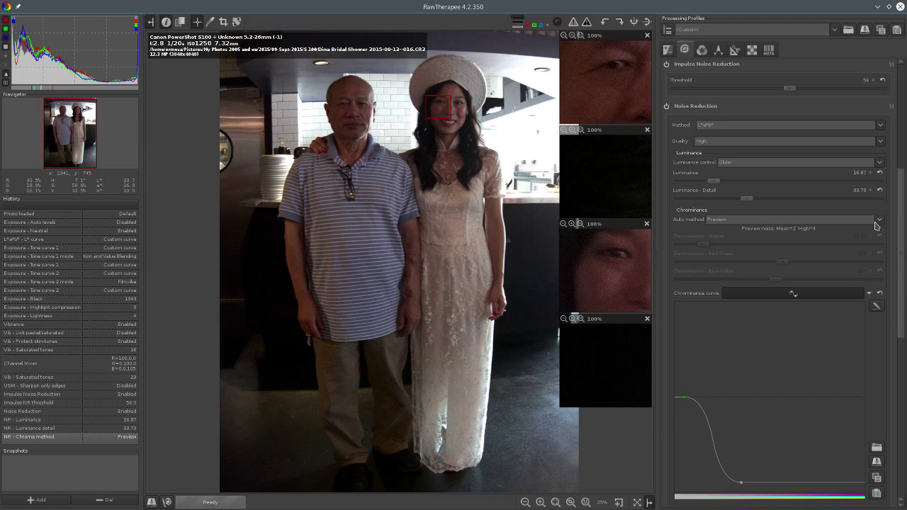
click(877, 224)
click(826, 228)
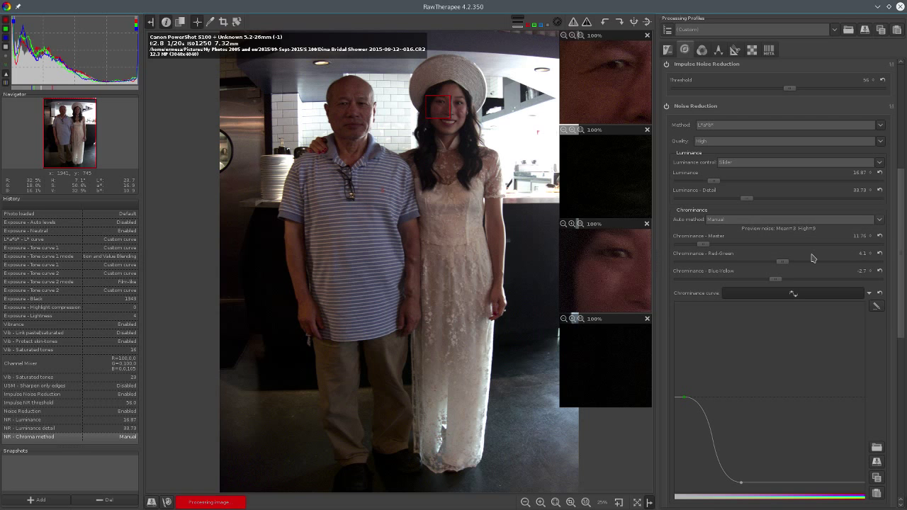
click(880, 221)
click(822, 238)
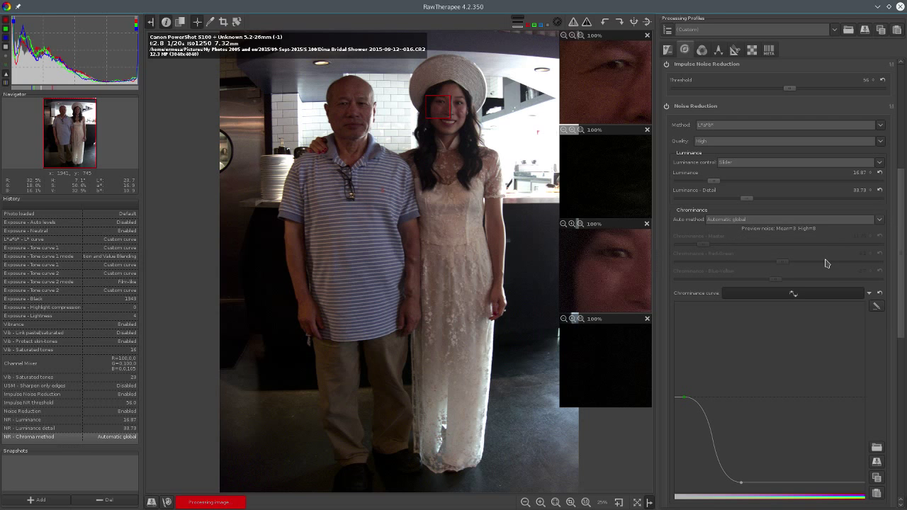
Review the chrominance curve, Median Filter, Defringe and Contrast by Detail Levels settings, and look over the exposure tools down to L*a*b* Adjustments
scroll(832, 277, down, 3)
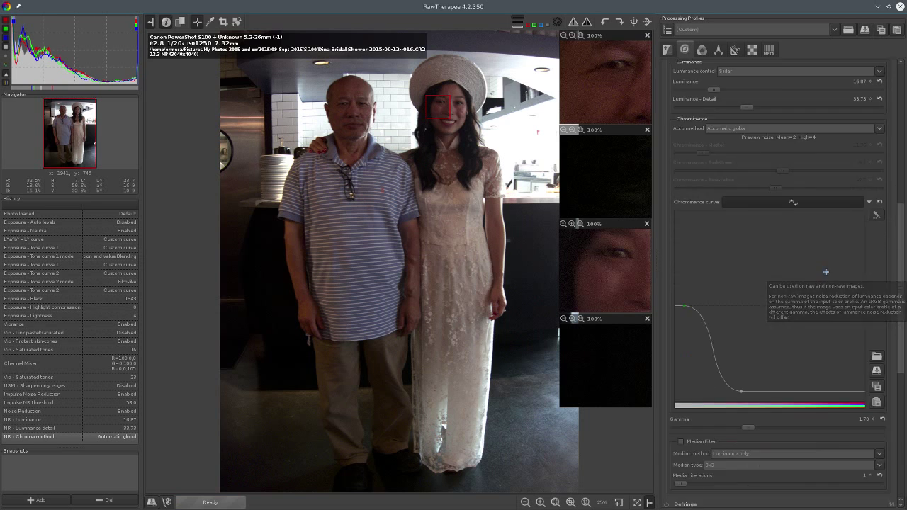
scroll(827, 273, down, 6)
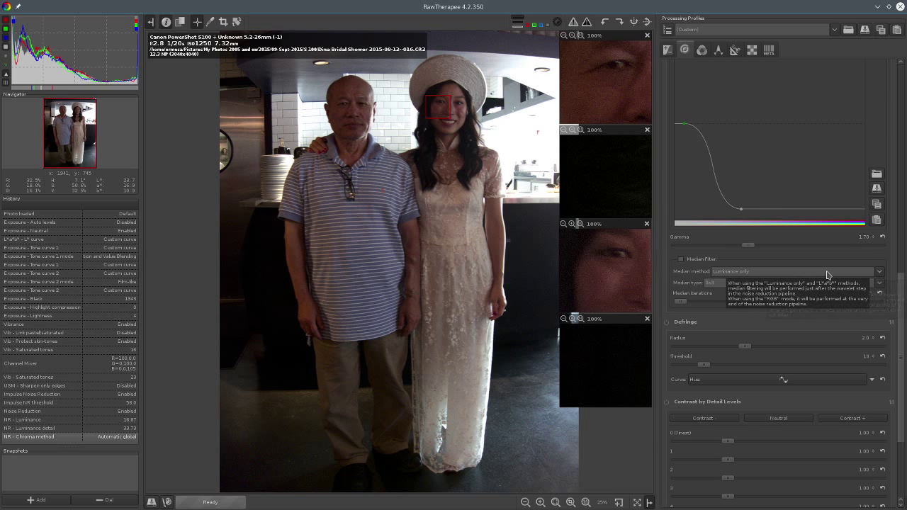
scroll(827, 275, down, 3)
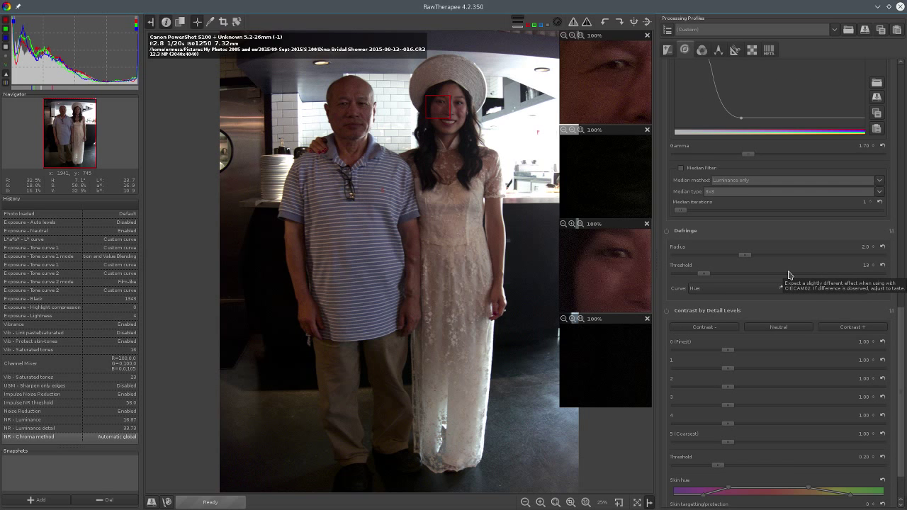
scroll(814, 297, down, 1)
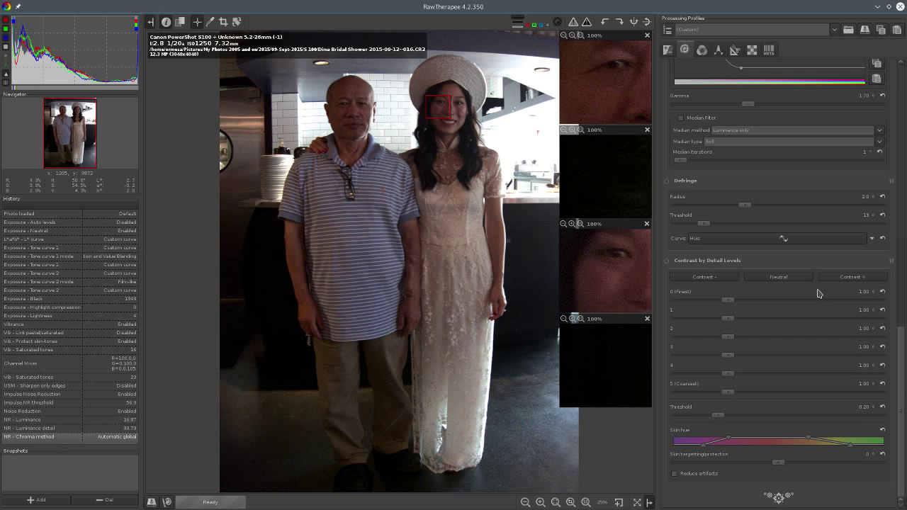
scroll(843, 283, up, 10)
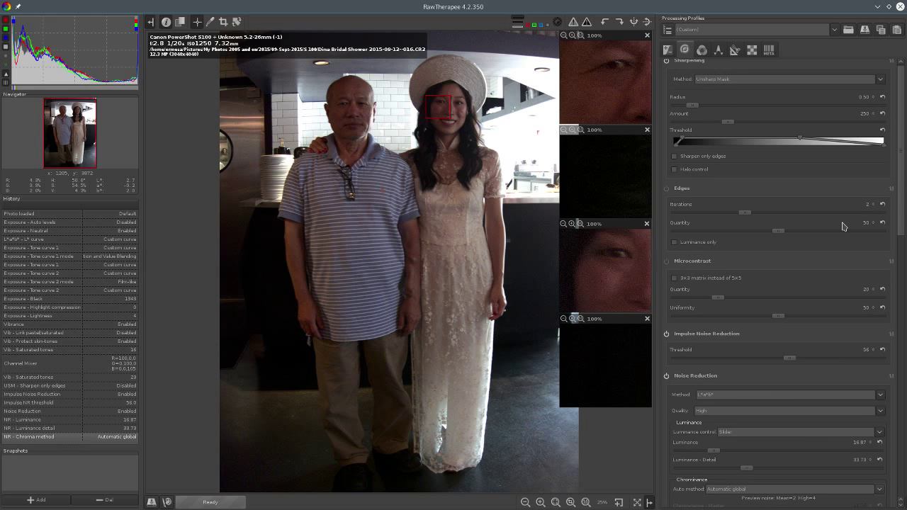
click(667, 53)
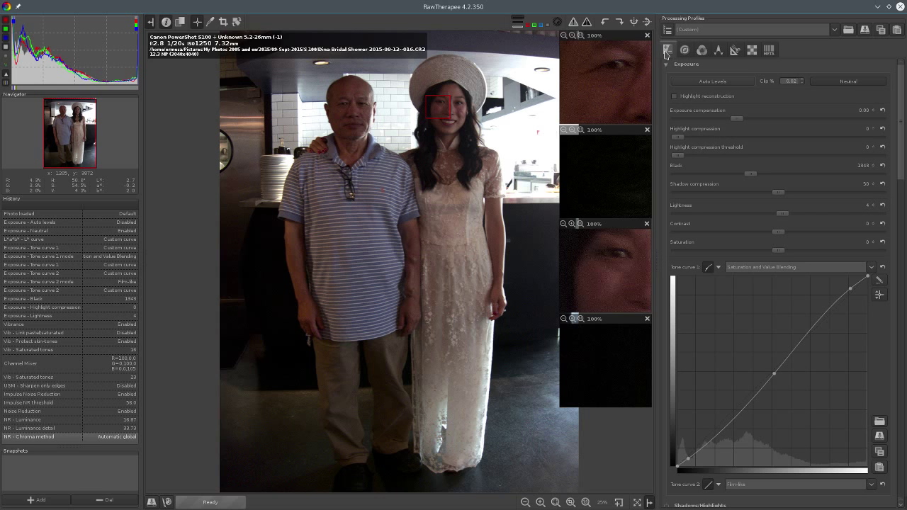
scroll(726, 210, down, 1)
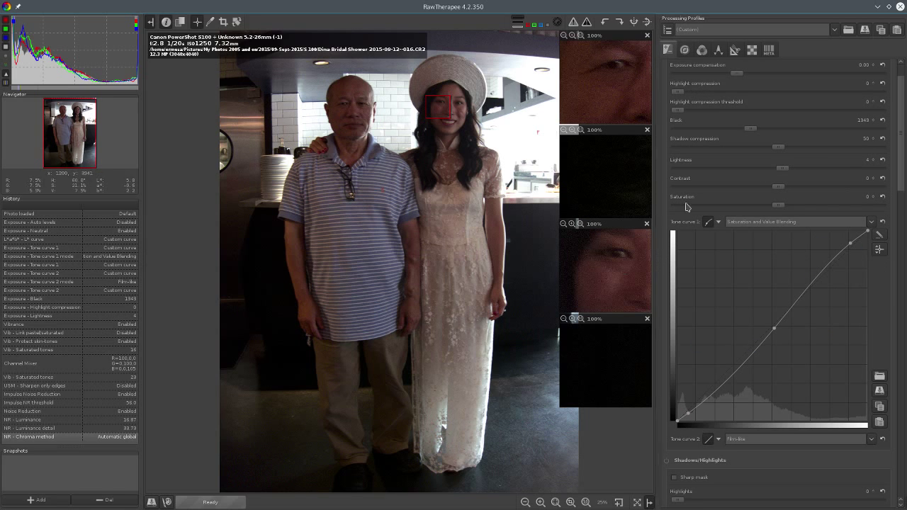
scroll(803, 227, down, 2)
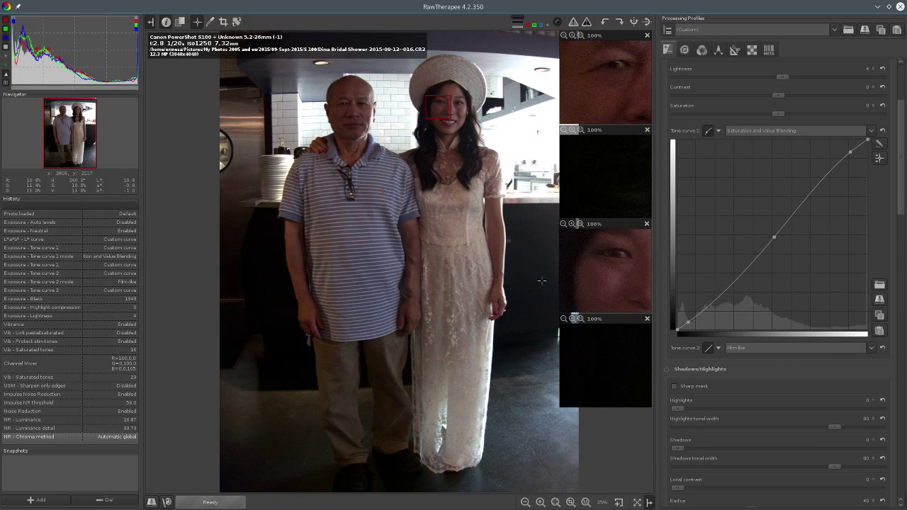
scroll(732, 326, down, 3)
scroll(737, 312, down, 15)
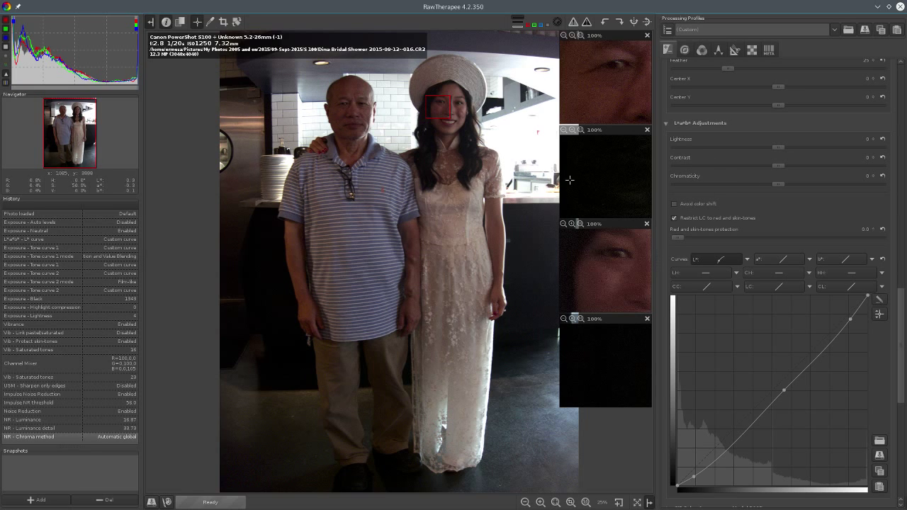
Compare the woman's face at 100% between the history state before noise reduction and the latest state, and return to the full-image view
click(585, 501)
drag(383, 133, 388, 209)
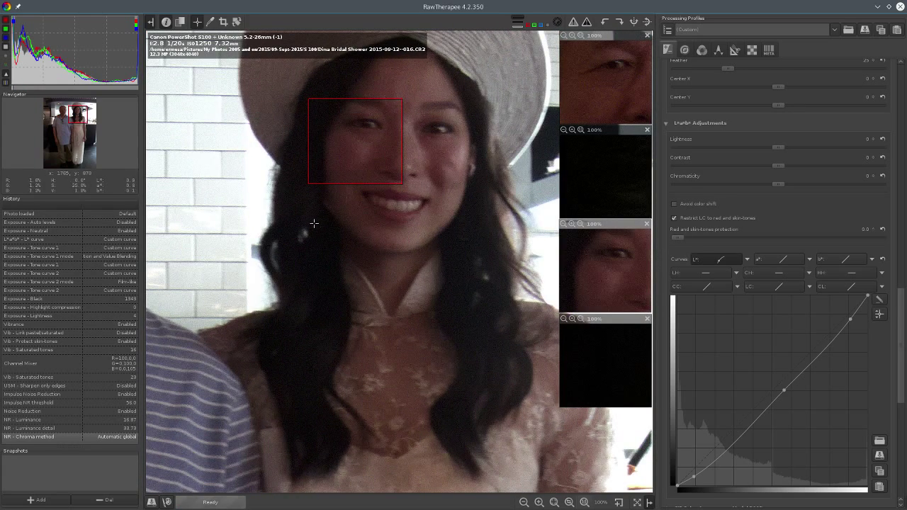
drag(314, 217, 330, 226)
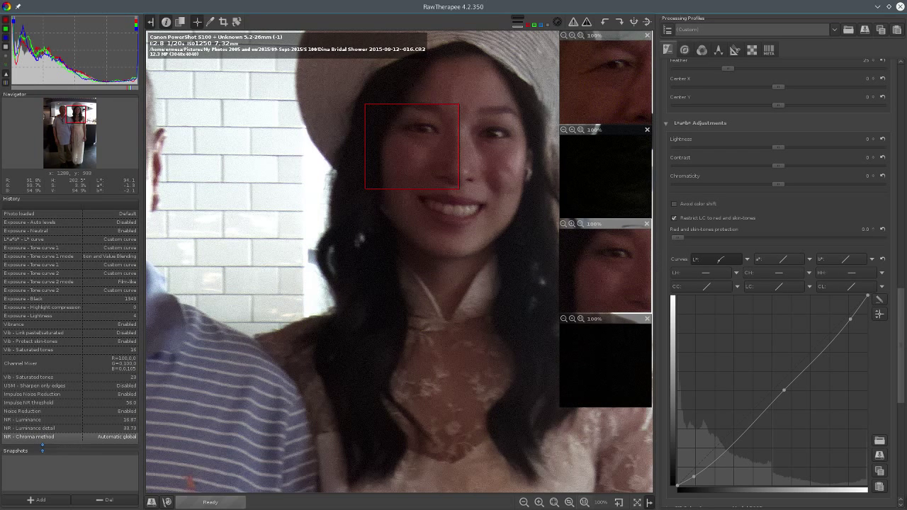
click(71, 387)
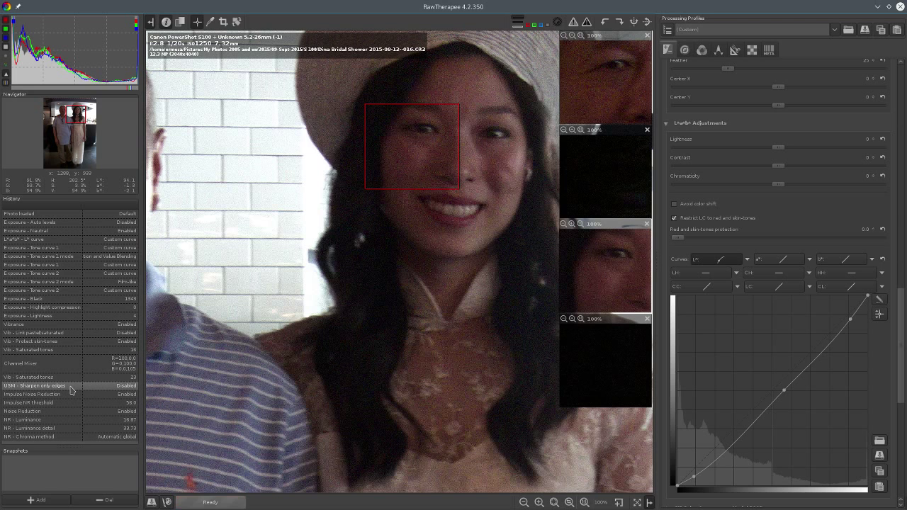
click(63, 438)
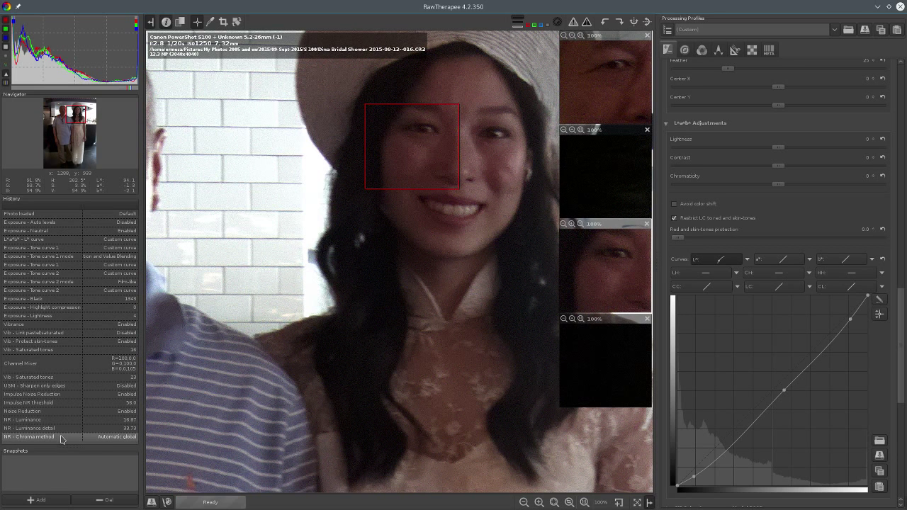
click(525, 502)
click(525, 502)
click(525, 502)
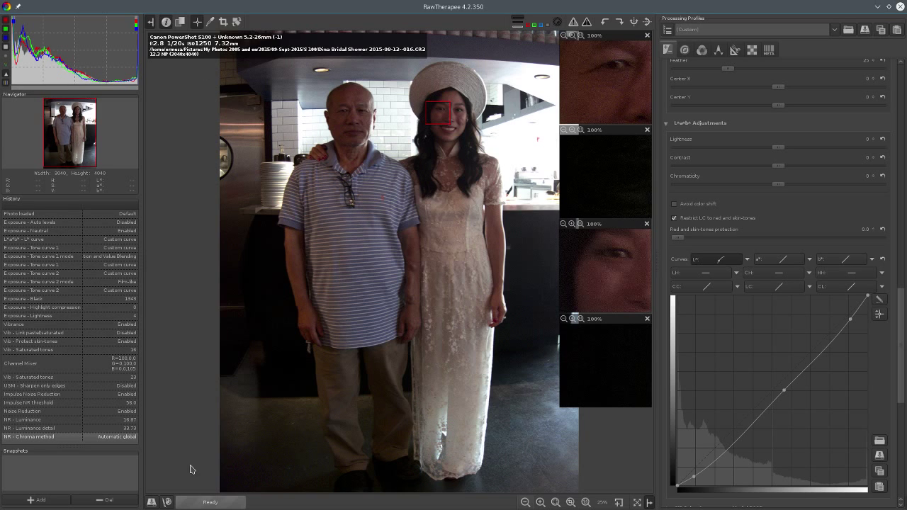
Save the photo to the S 100 folder as an 8-bit JPEG at quality 100 with best-quality subsampling and its processing parameters
click(152, 504)
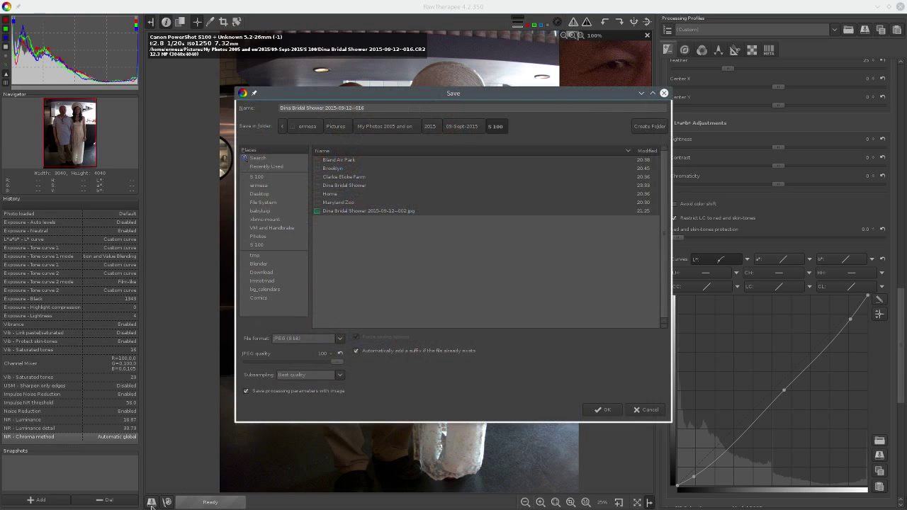
click(646, 410)
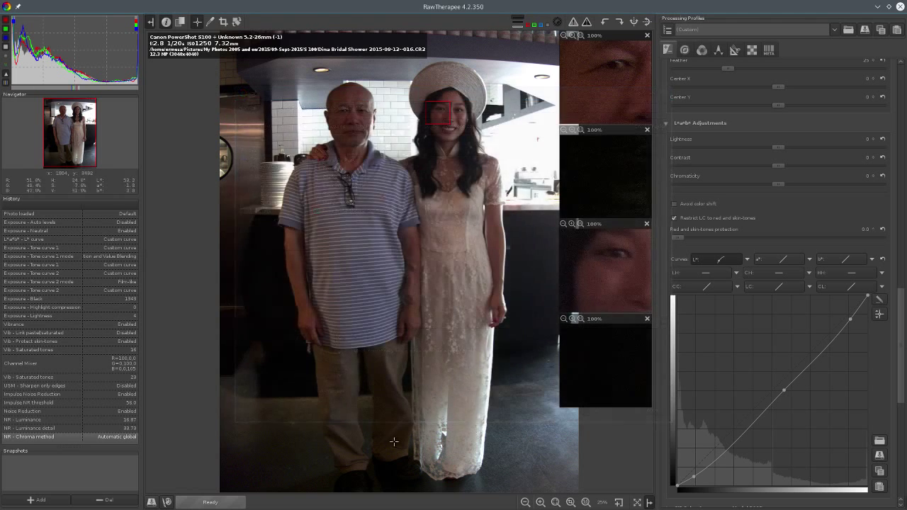
click(151, 504)
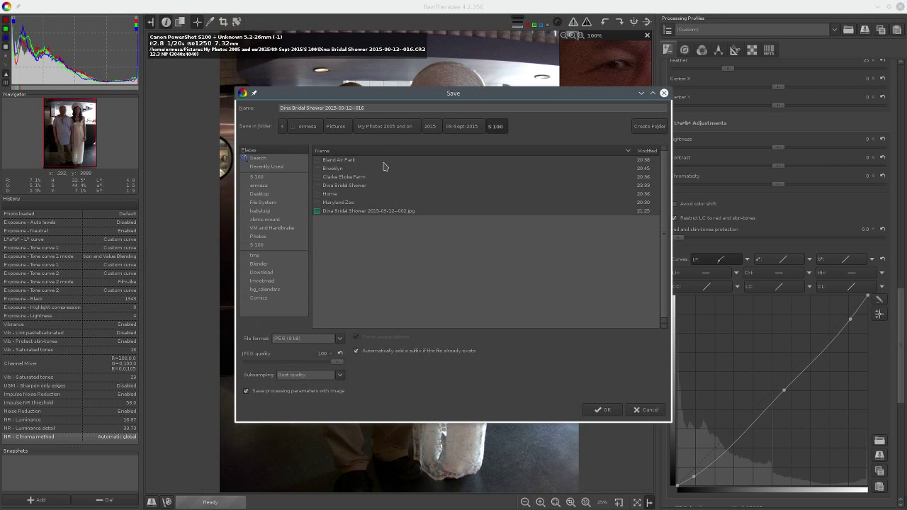
click(608, 411)
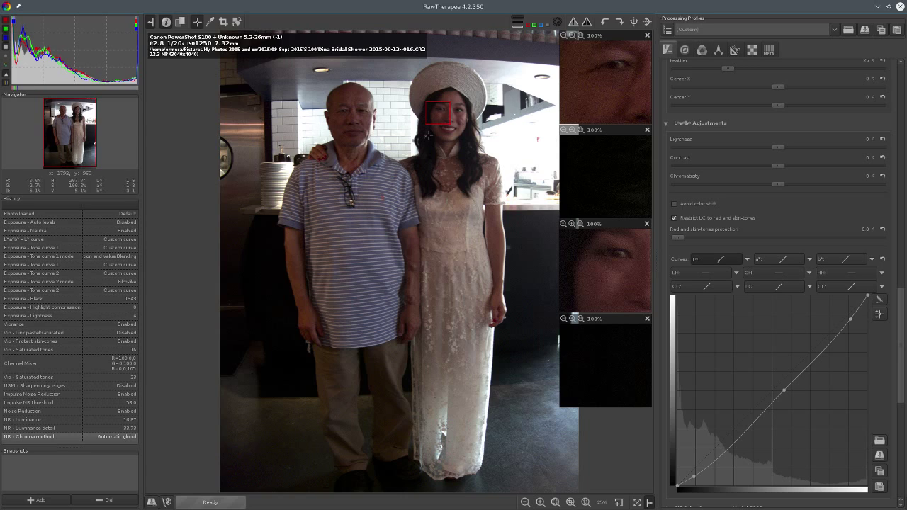
Move the RawTherapee window aside, compare the edit with the half-size raw preview in digiKam, and restore the window to full size
drag(342, 8, 724, 63)
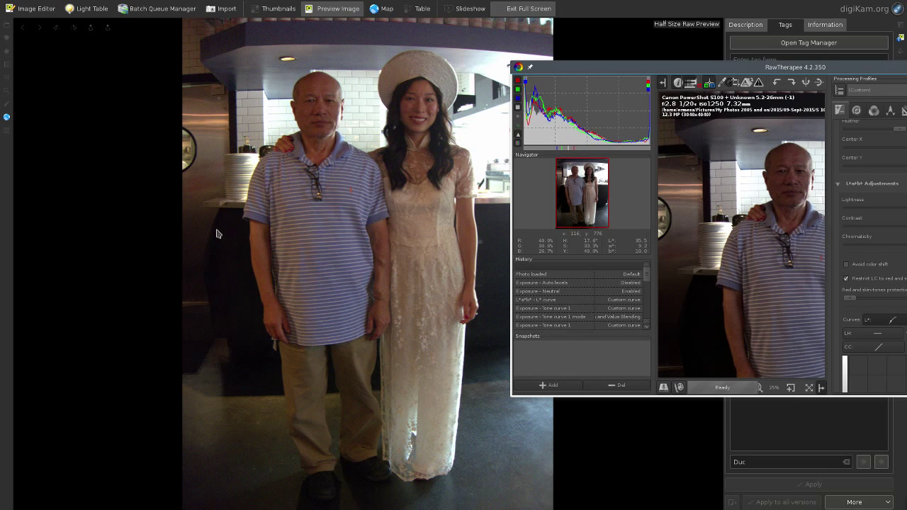
drag(716, 324, 742, 276)
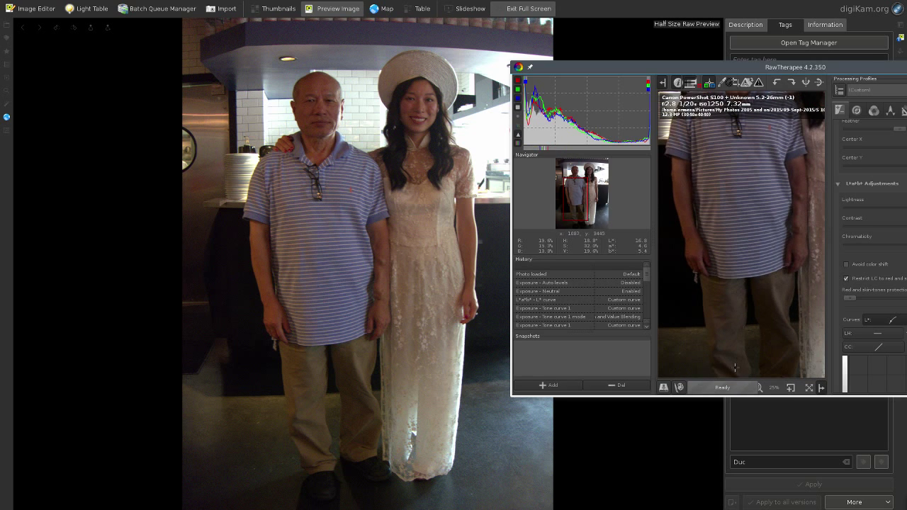
drag(760, 212, 759, 234)
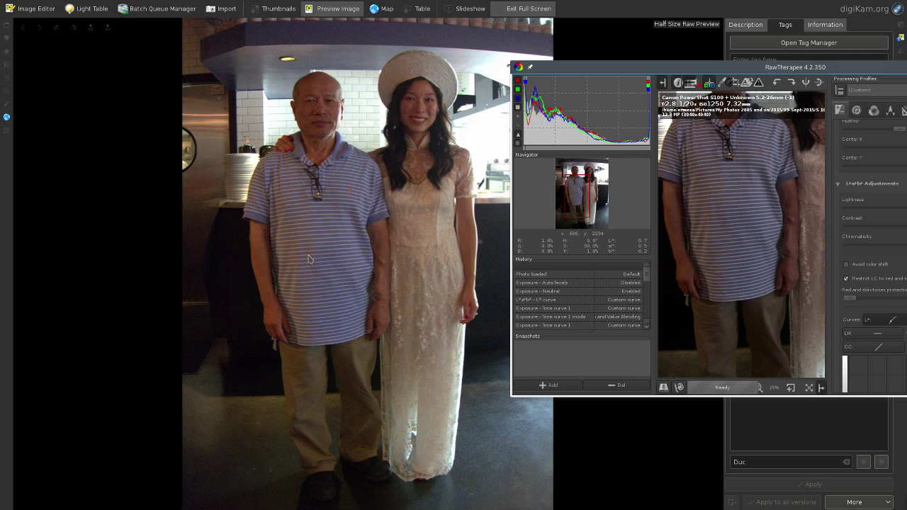
scroll(707, 217, up, 6)
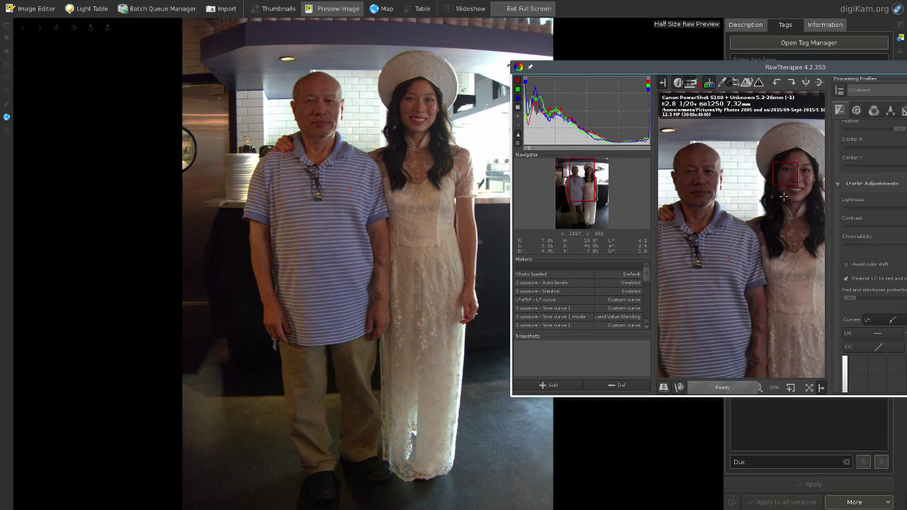
scroll(734, 171, down, 5)
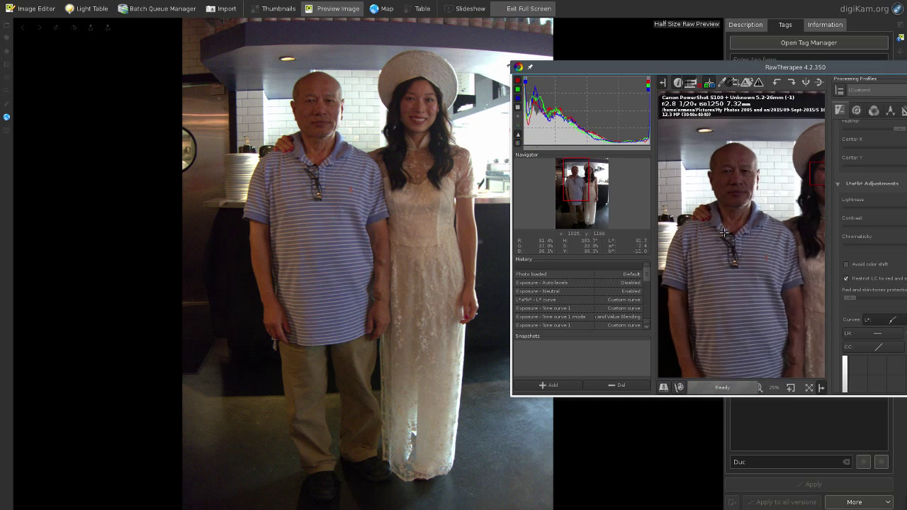
scroll(742, 269, down, 2)
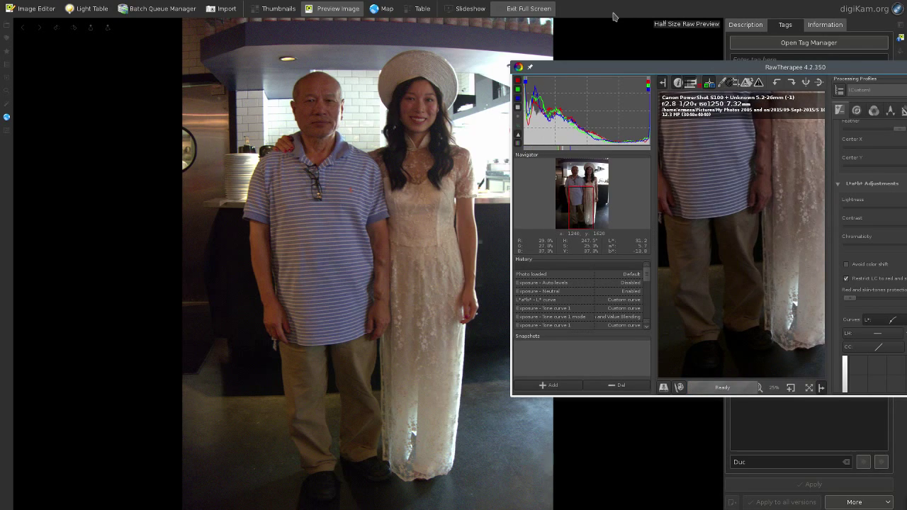
double_click(678, 68)
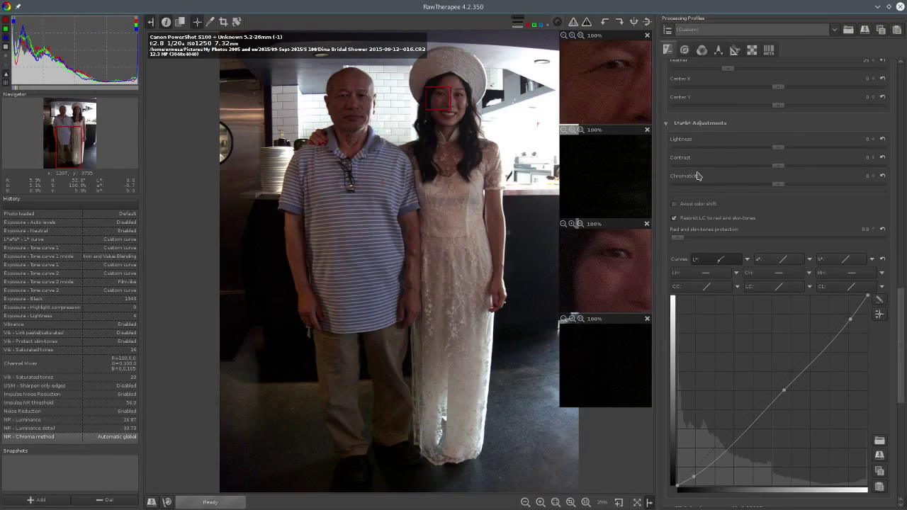
Raise the Exposure Saturation to 15
scroll(755, 188, up, 5)
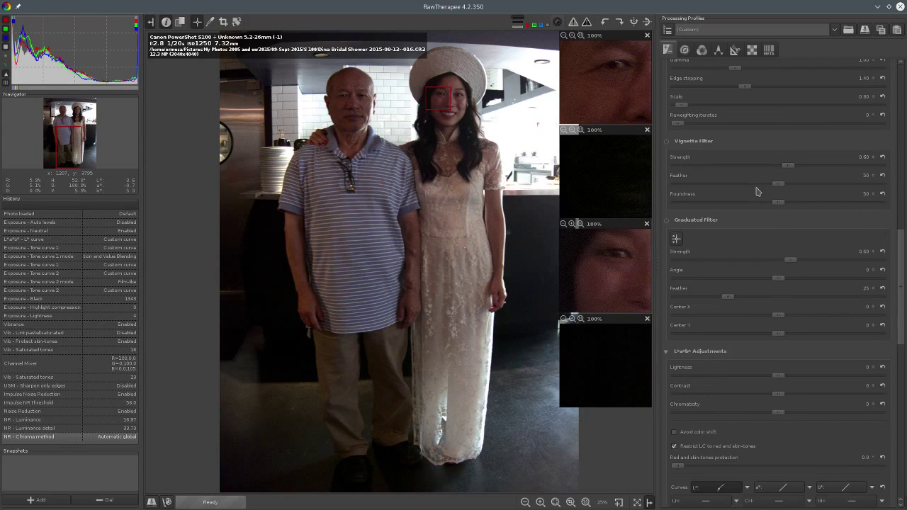
scroll(832, 264, down, 6)
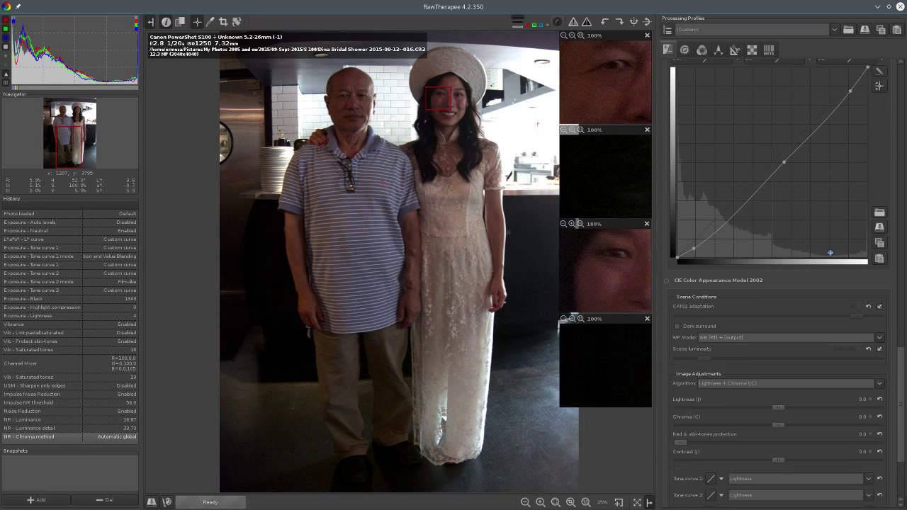
scroll(829, 252, up, 8)
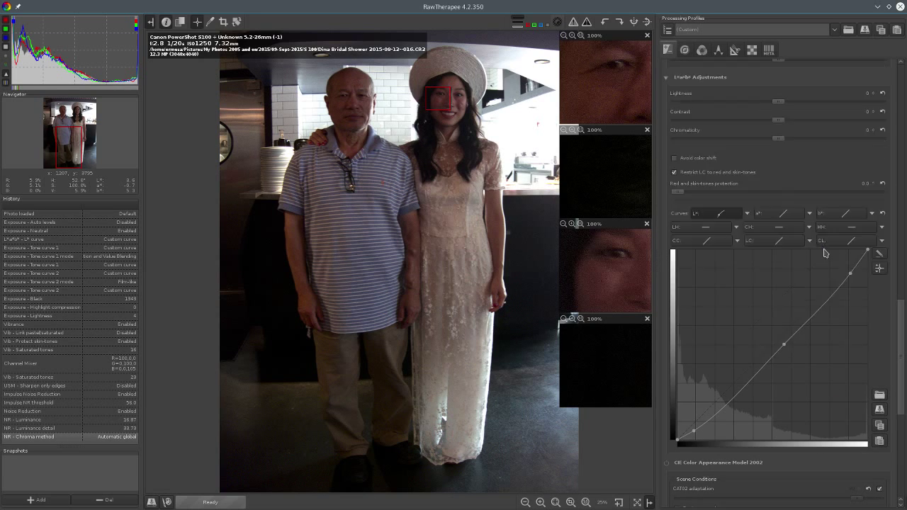
scroll(825, 253, up, 10)
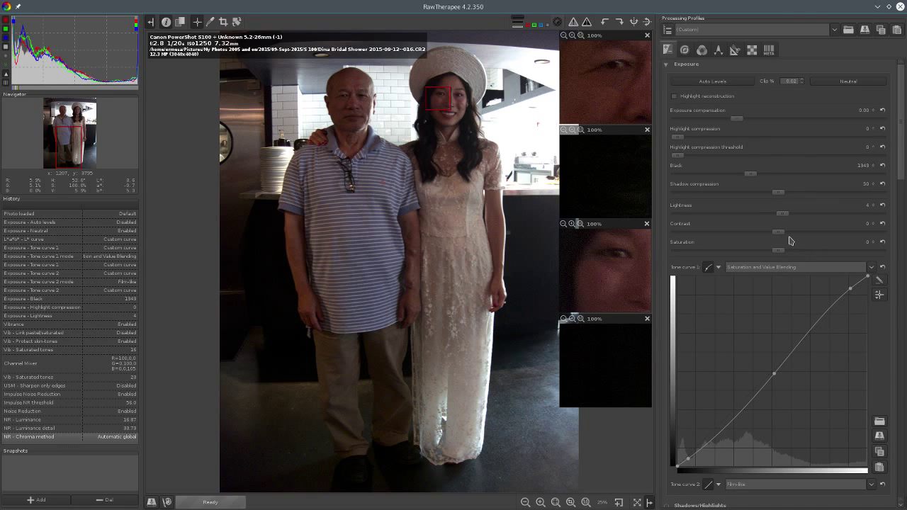
drag(778, 252, 793, 255)
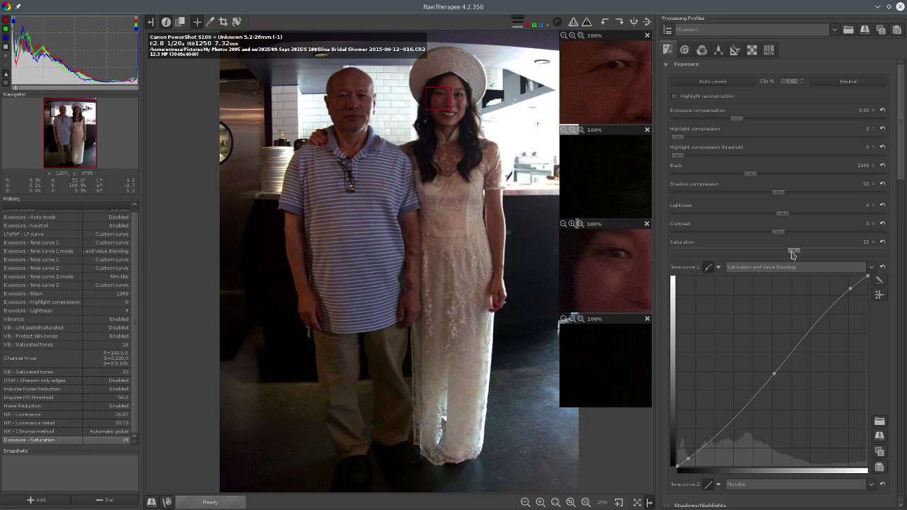
Raise the Exposure Saturation to 21, compare the edit with digiKam's half-size raw preview, and restore RawTherapee to full size
scroll(793, 253, up, 3)
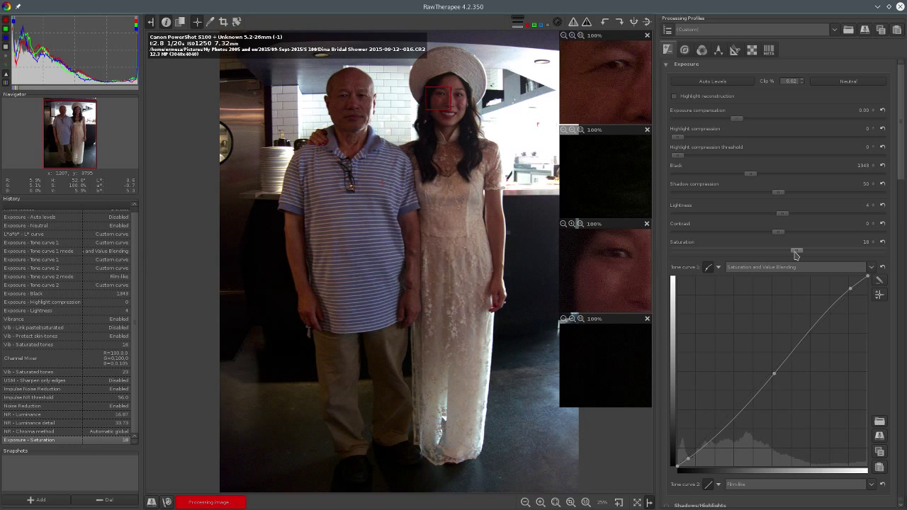
mouse_move(796, 252)
mouse_down()
mouse_move(813, 254)
mouse_move(803, 255)
mouse_up()
scroll(803, 255, down, 2)
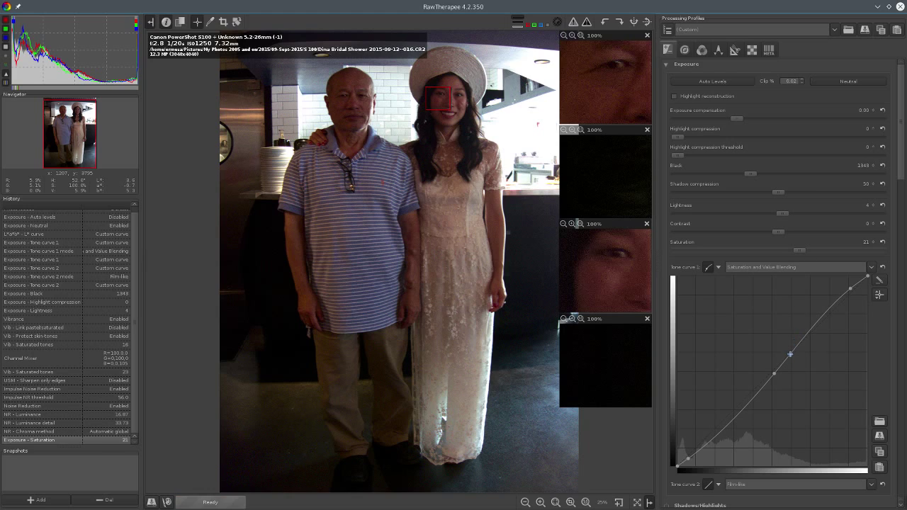
drag(338, 6, 682, 107)
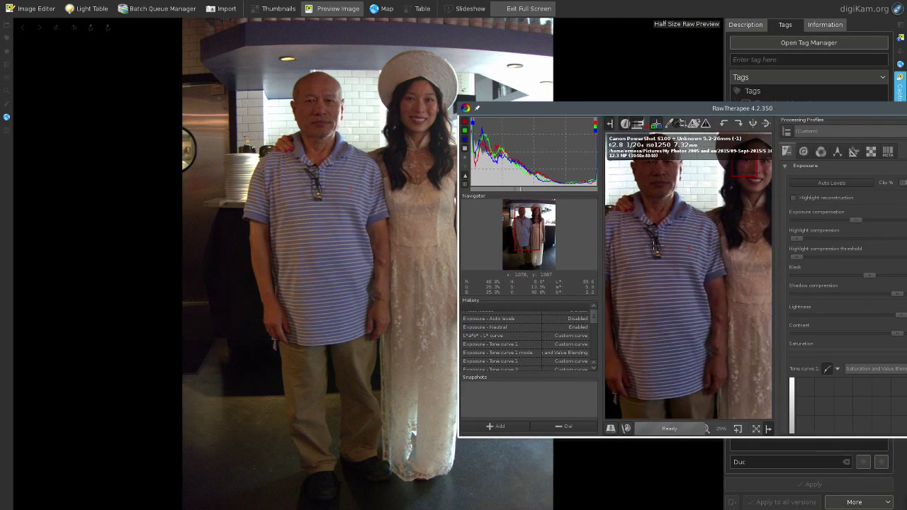
drag(684, 314, 624, 113)
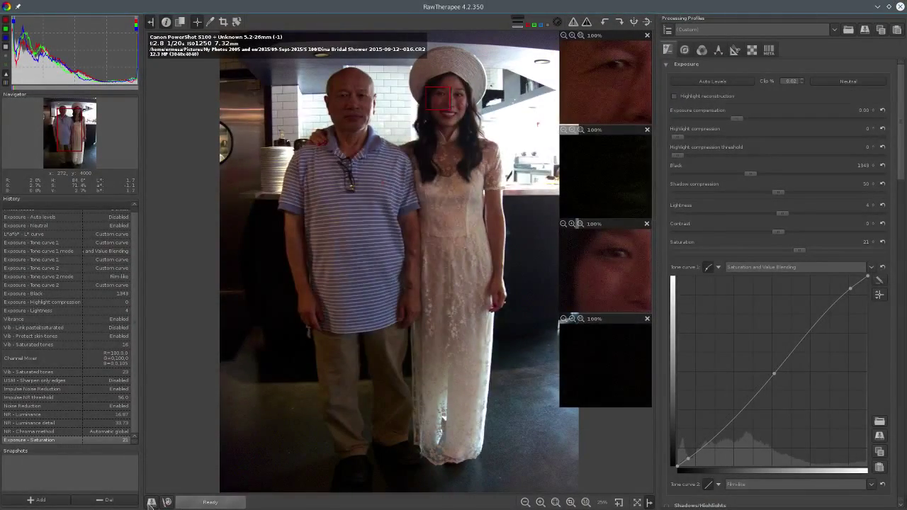
Save this version to the S 100 folder as an 8-bit JPEG at quality 100, with "-punchy" appended to the file name
click(151, 503)
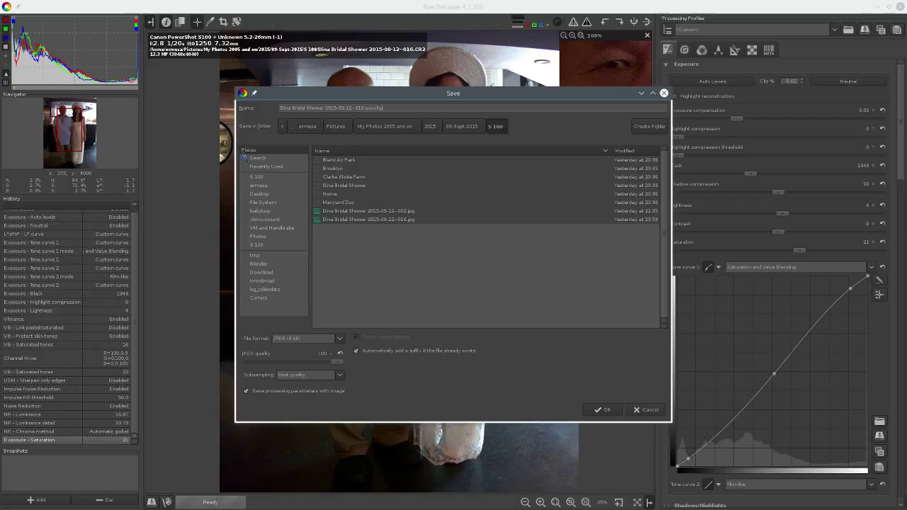
click(603, 409)
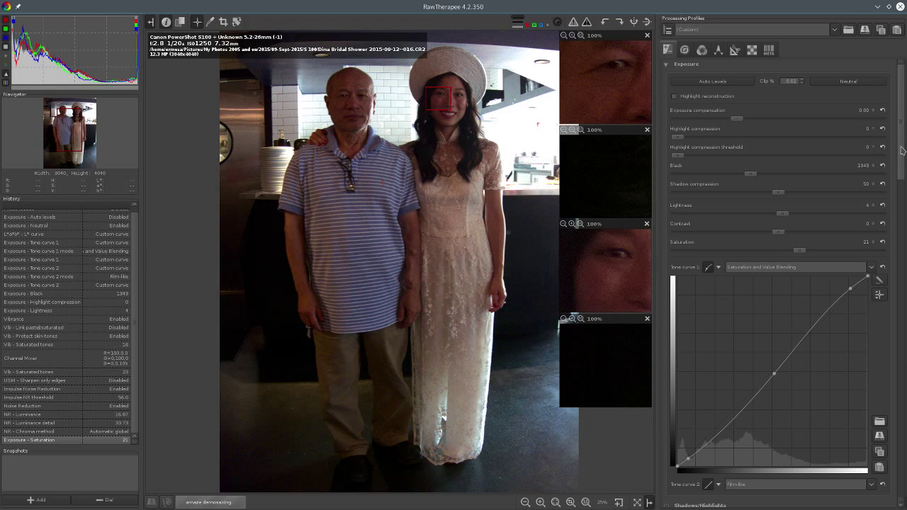
Review the exposure tools from Vignette Filter and L*a*b* Adjustments down to CIE Color Appearance Model 2002, and return to the Exposure settings
drag(902, 150, 905, 238)
scroll(779, 130, up, 5)
drag(904, 131, 902, 326)
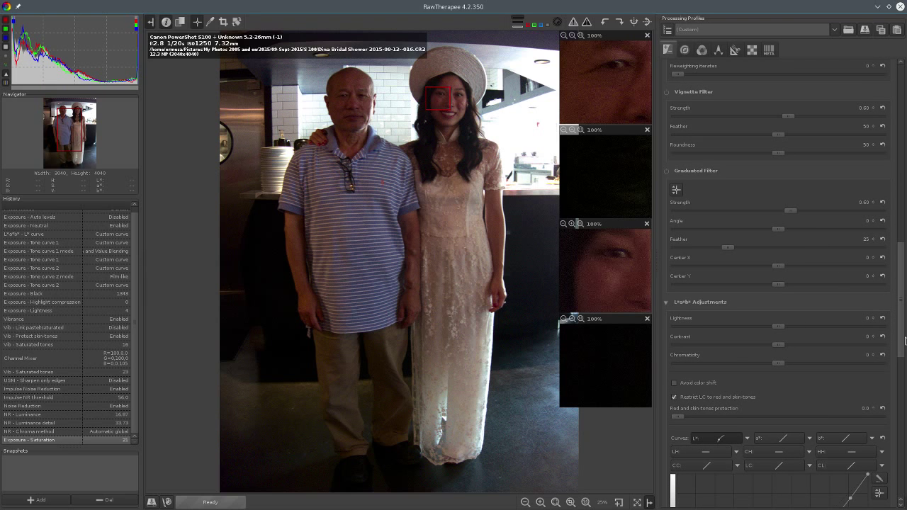
drag(902, 343, 893, 485)
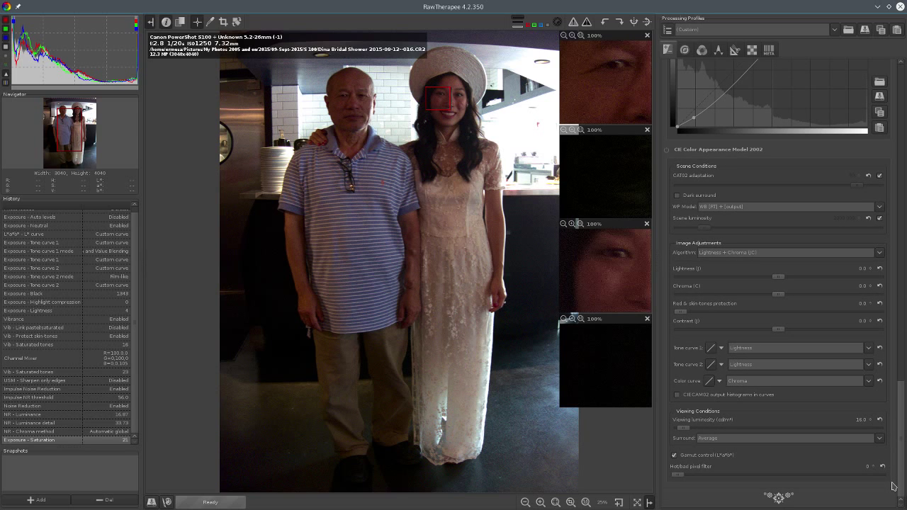
drag(893, 486, 893, 153)
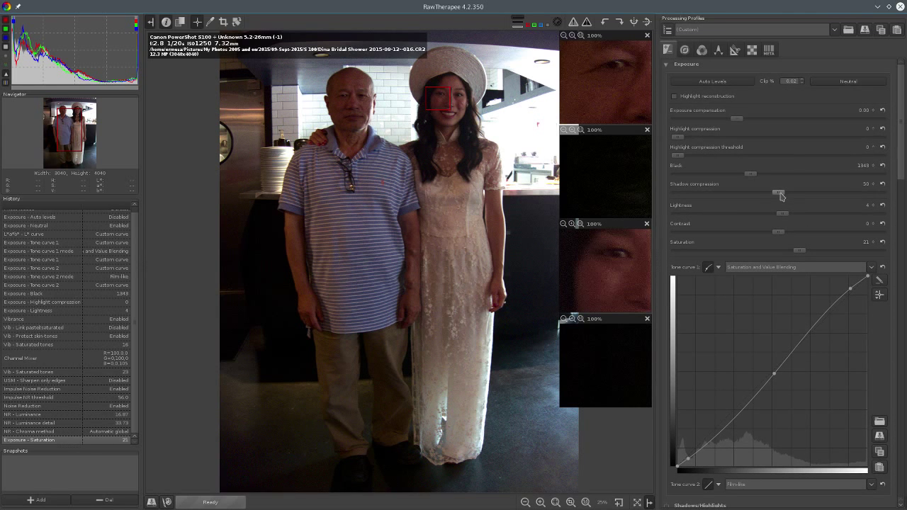